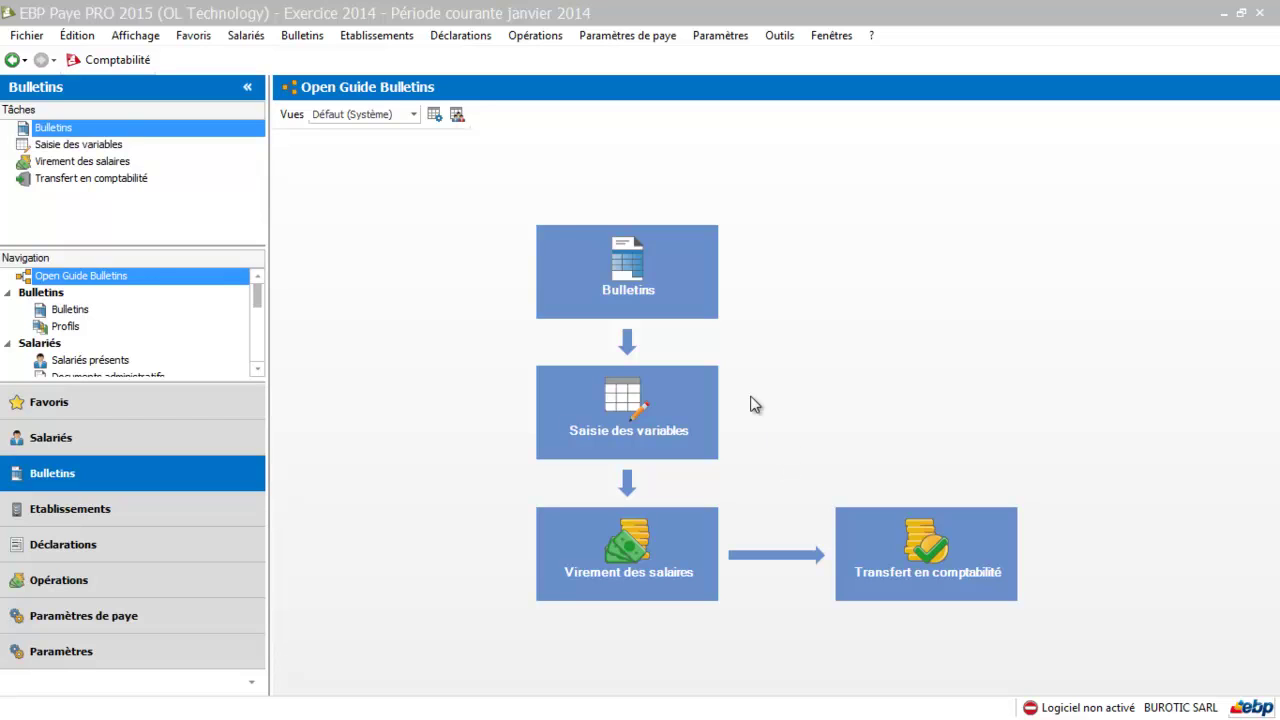
Step: Open the employee's January 2014 payslip from the payslip list and display its leave and absence entry form
left_click(650, 290)
double_click(640, 268)
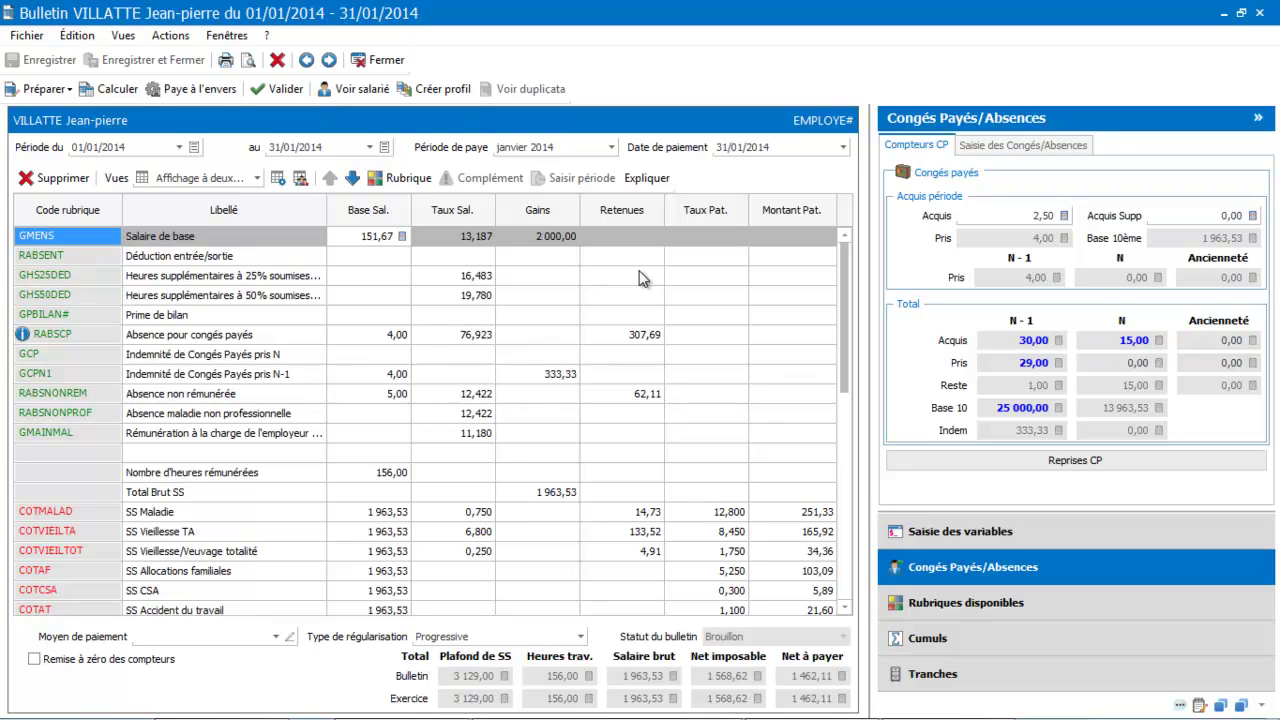
left_click(1016, 150)
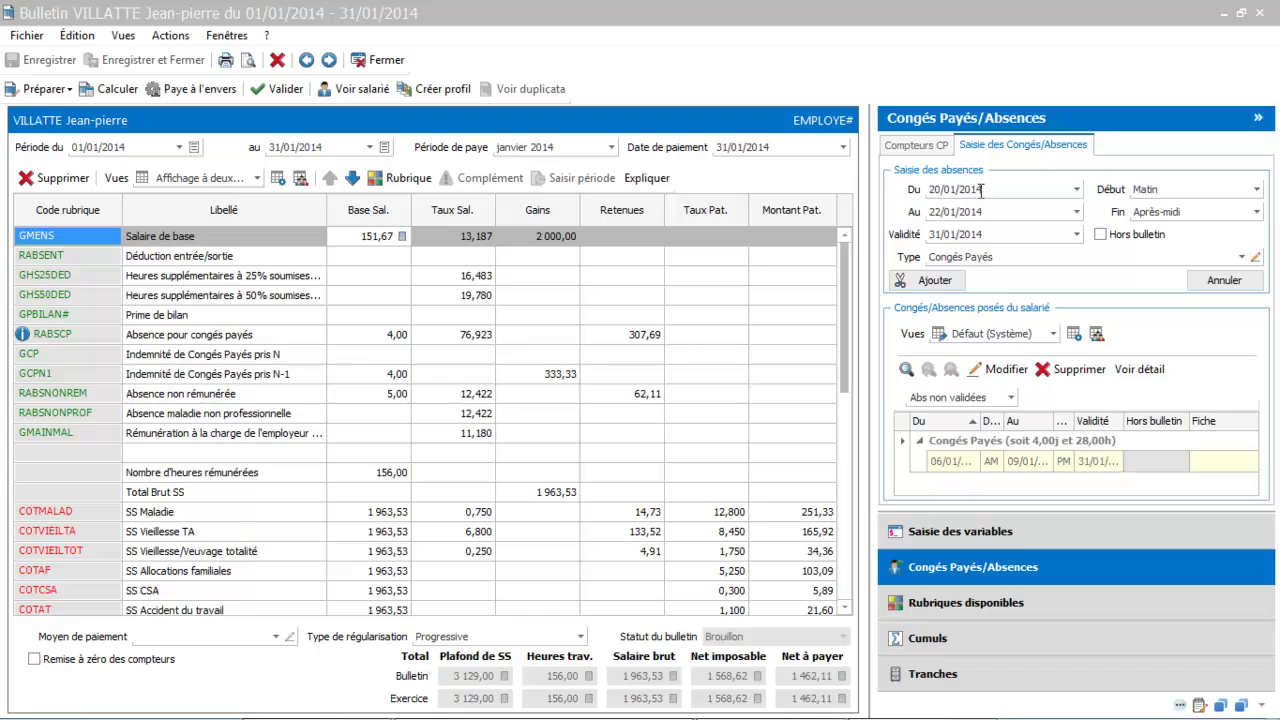
Step: Add a Maladie non professionnelle absence from 20/01/2014 to 22/01/2014 to the payslip
left_click(1077, 189)
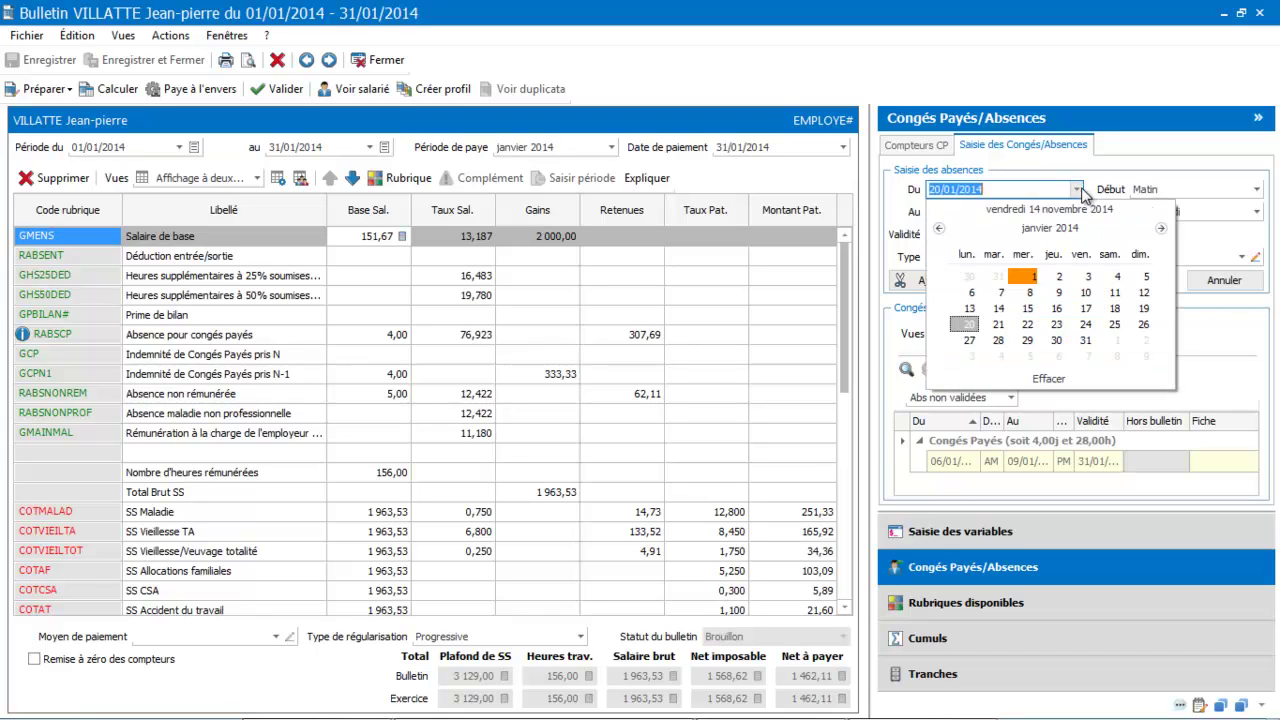
left_click(978, 320)
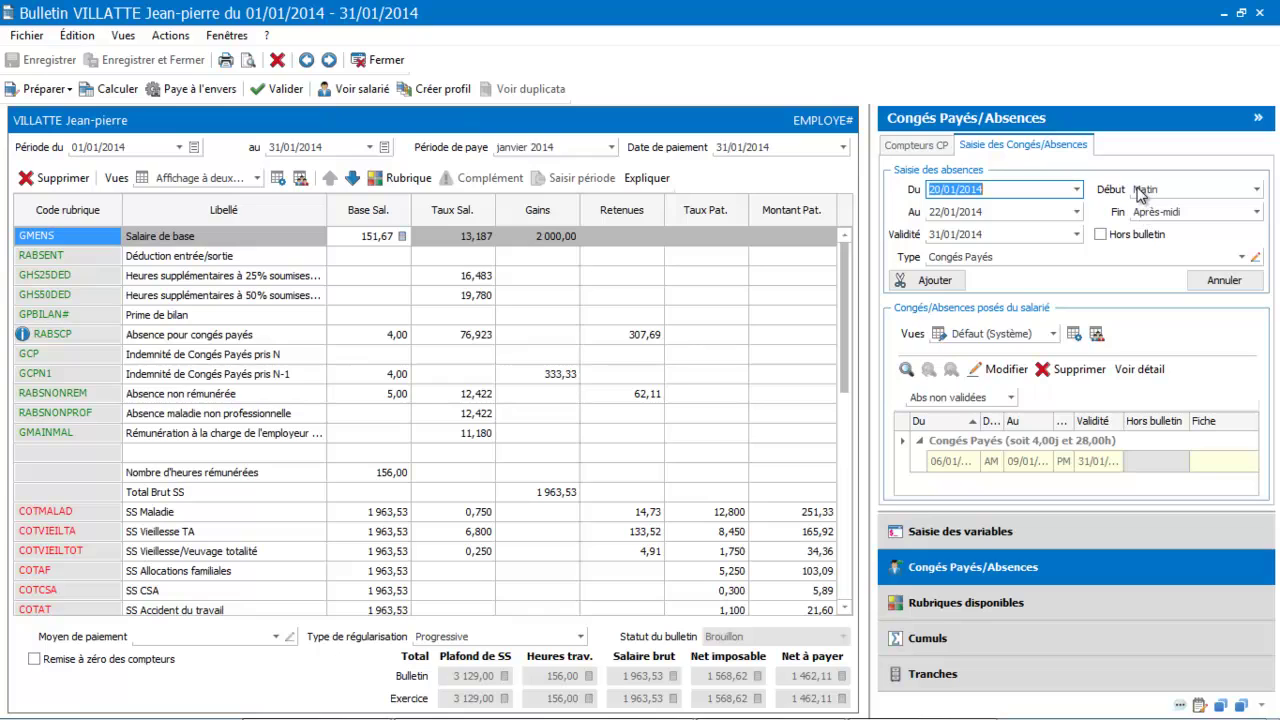
left_click(1242, 259)
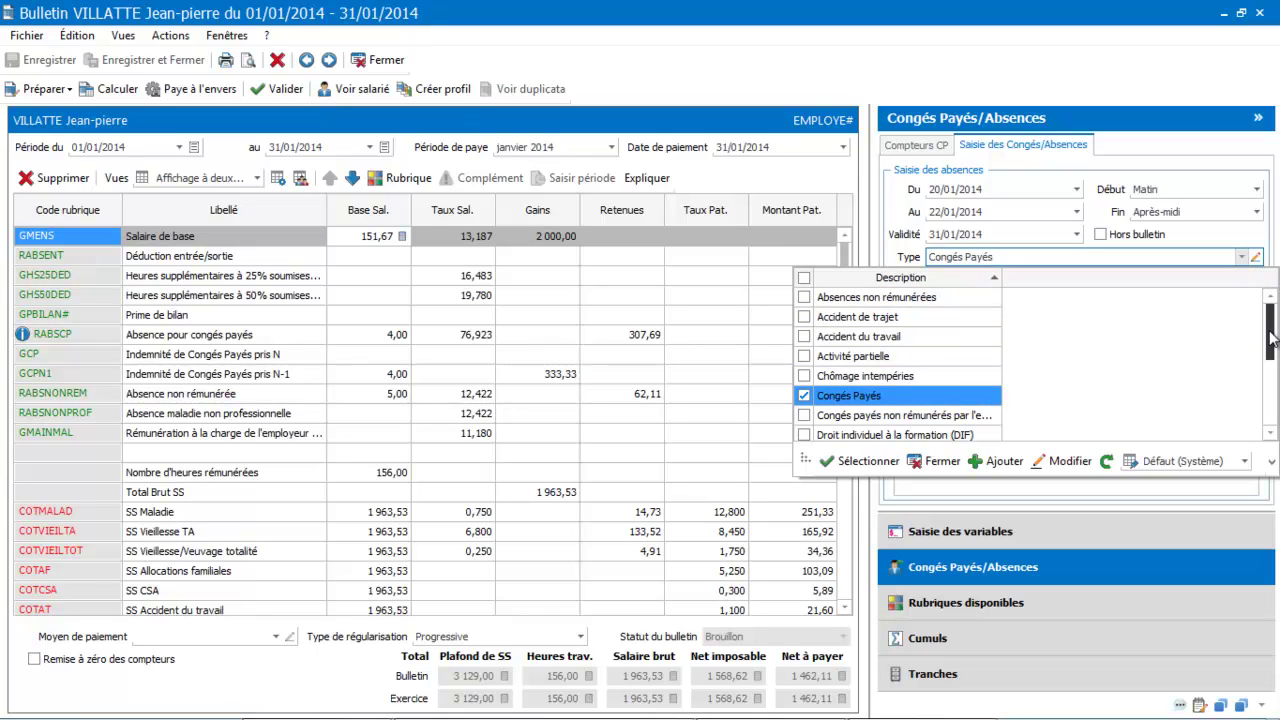
left_click_drag(1274, 345, 1274, 405)
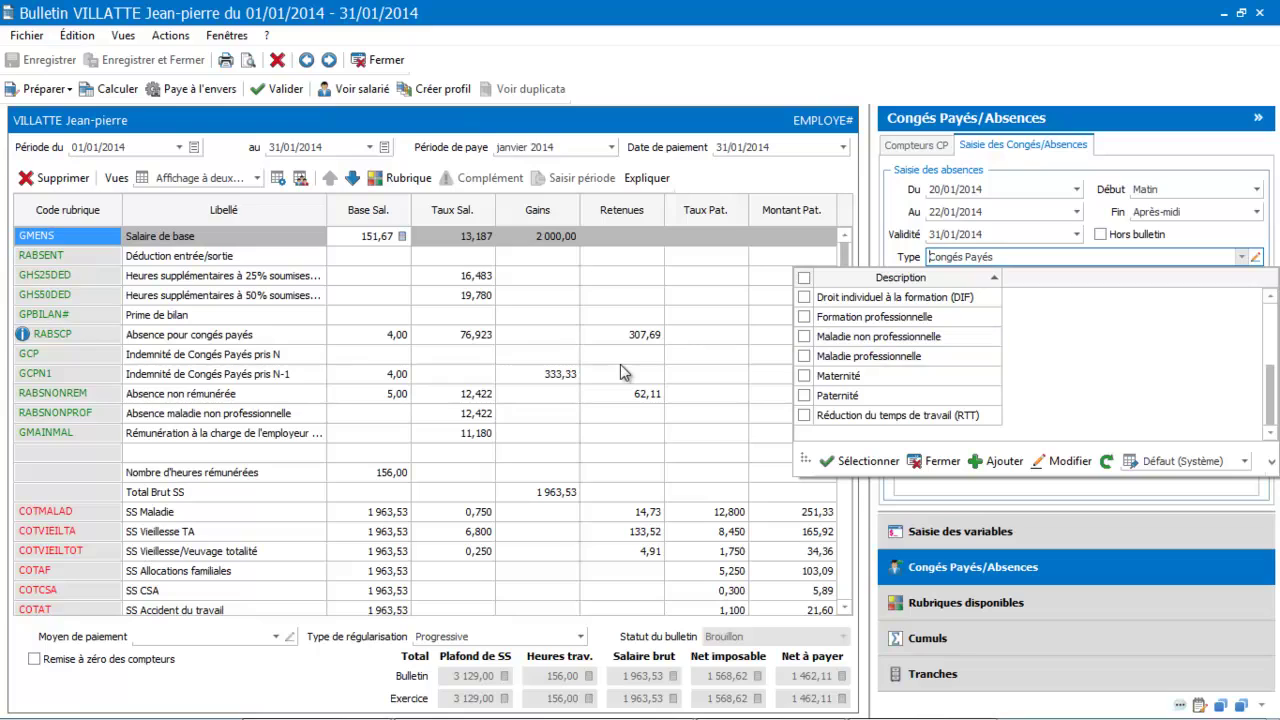
mouse_move(640, 345)
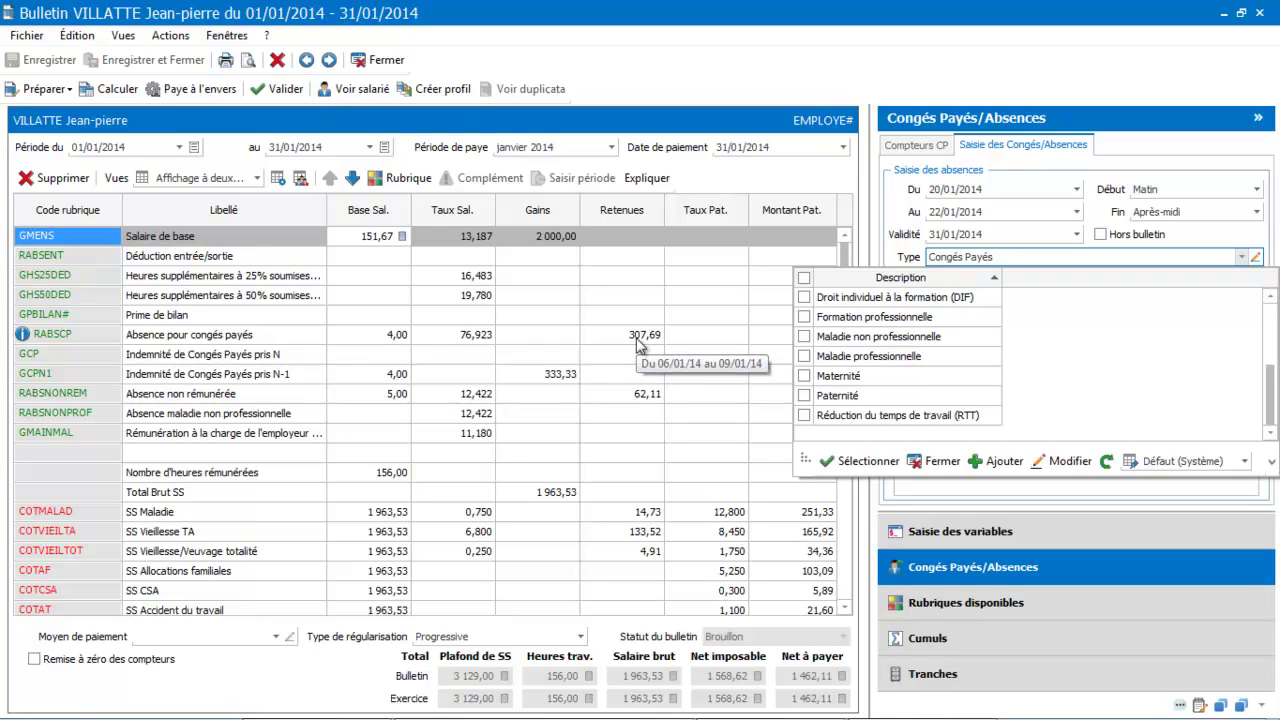
left_click(638, 341)
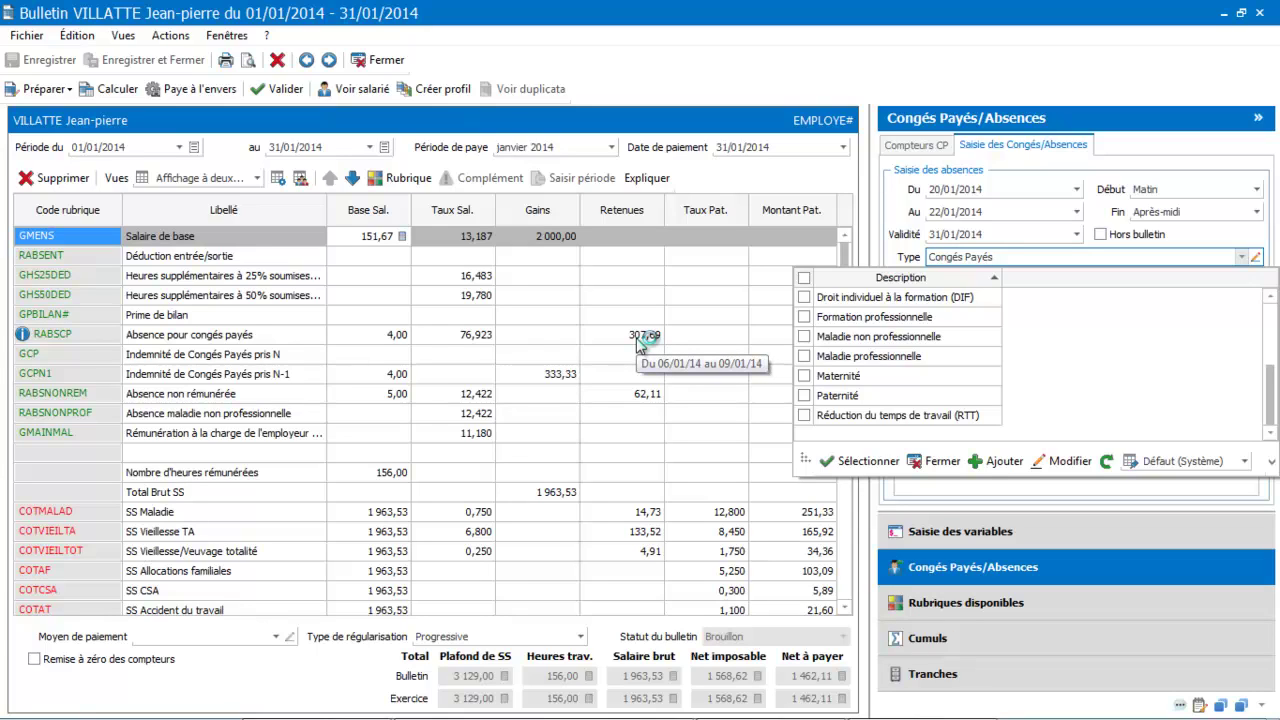
left_click(804, 337)
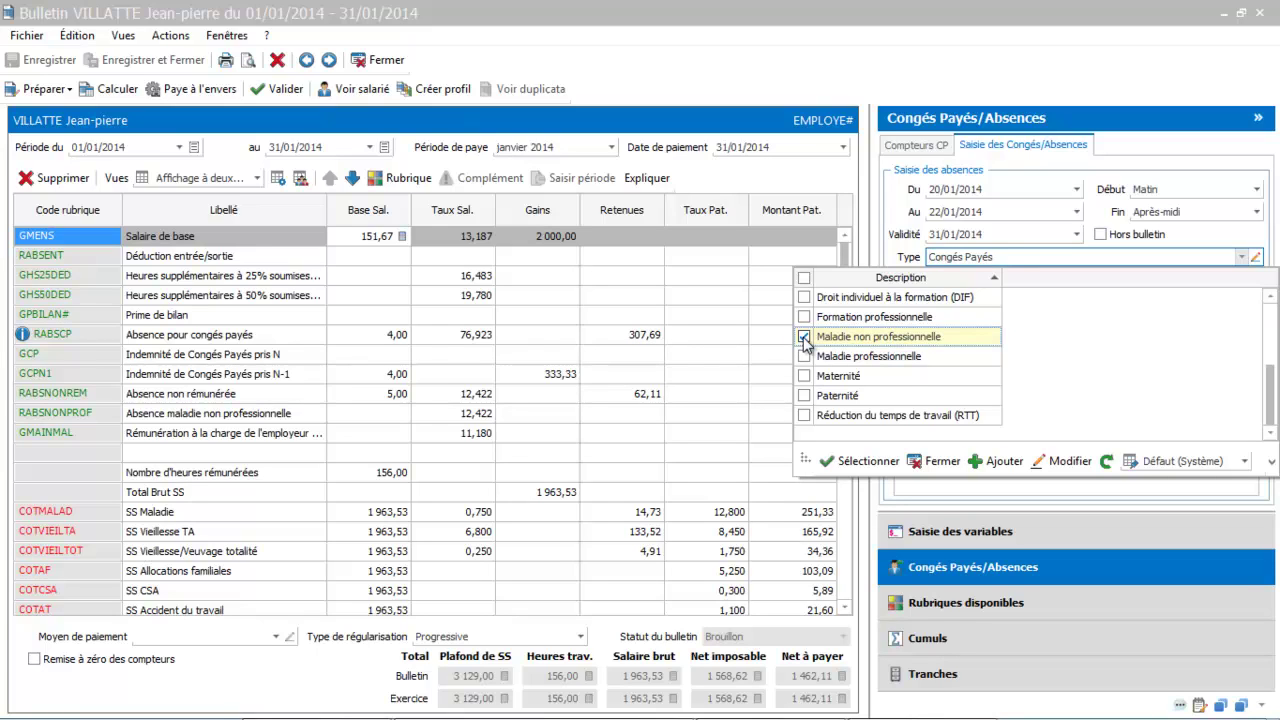
left_click(864, 463)
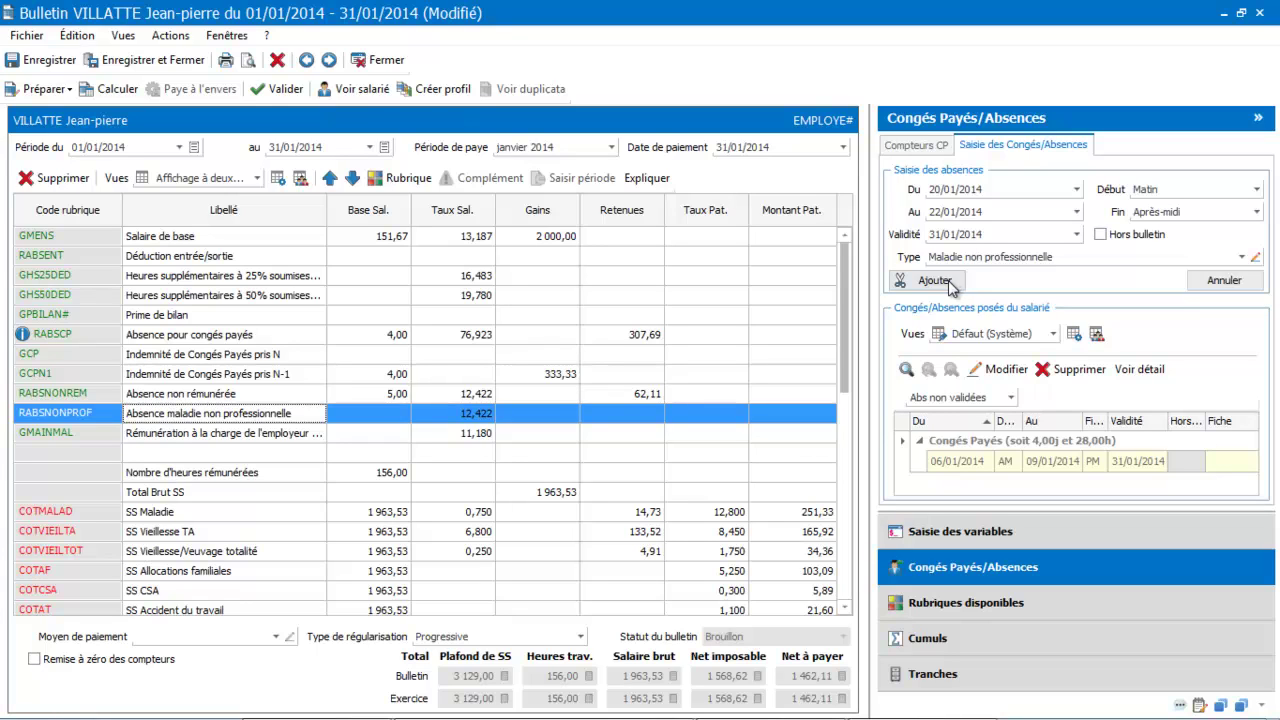
left_click(951, 284)
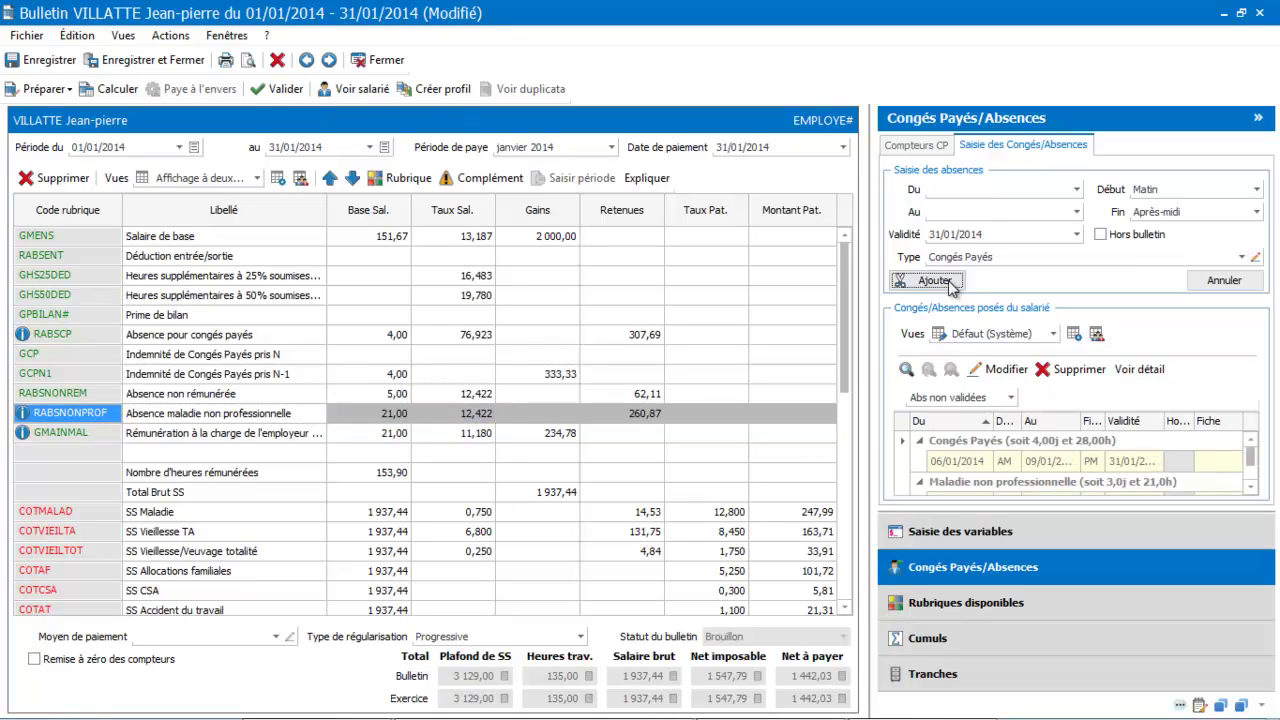
Step: Examine the GMAINMAL rubrique's rate formula to identify the variable it uses, and return to the payslip
mouse_move(381, 423)
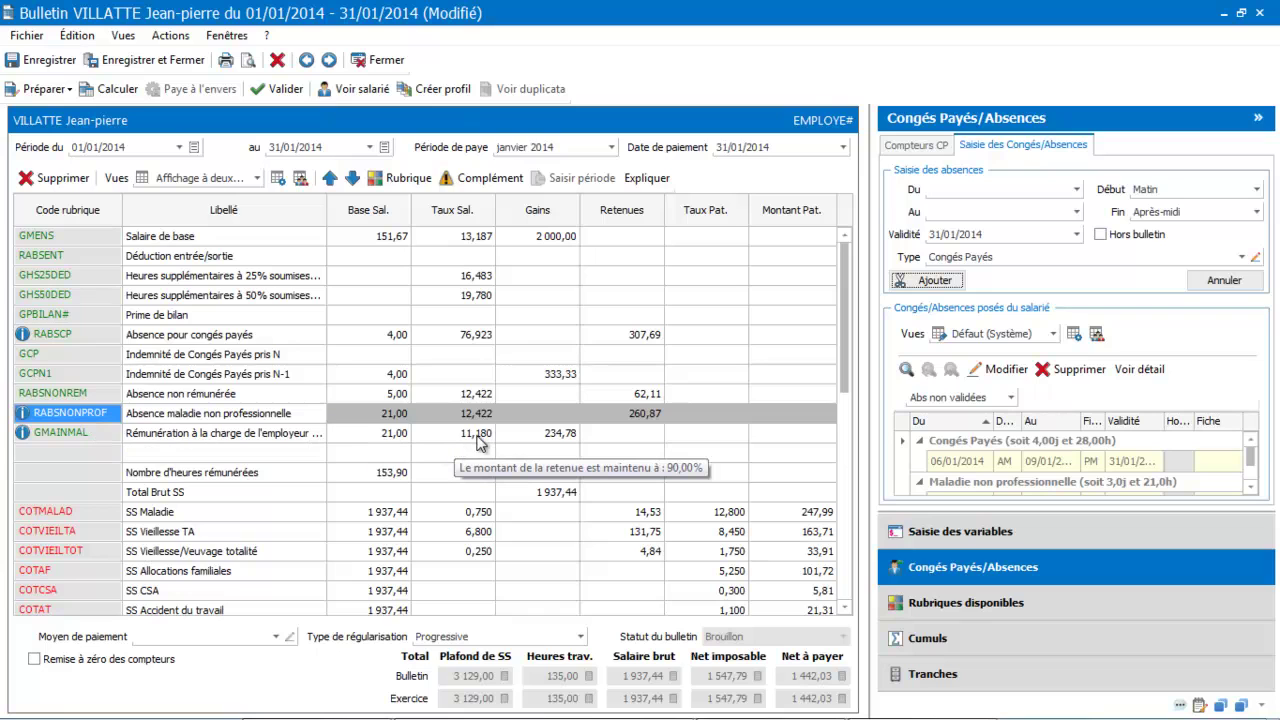
left_click(50, 430)
double_click(50, 430)
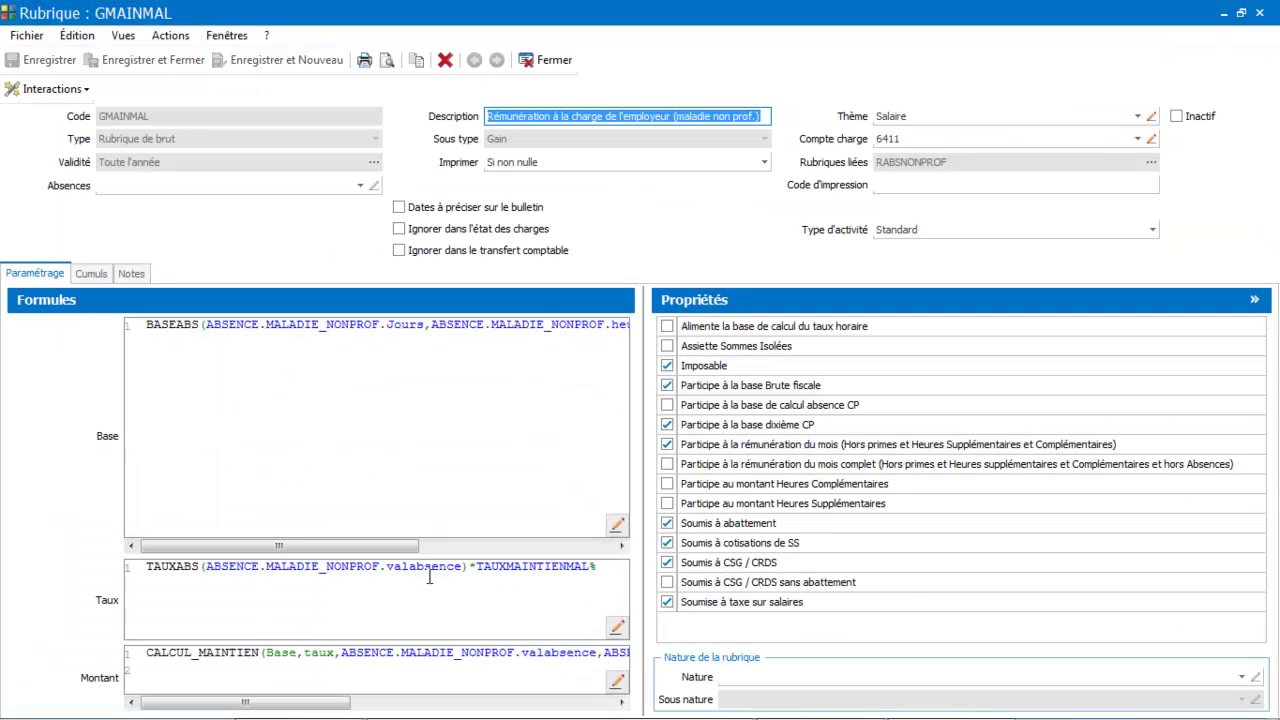
mouse_move(533, 573)
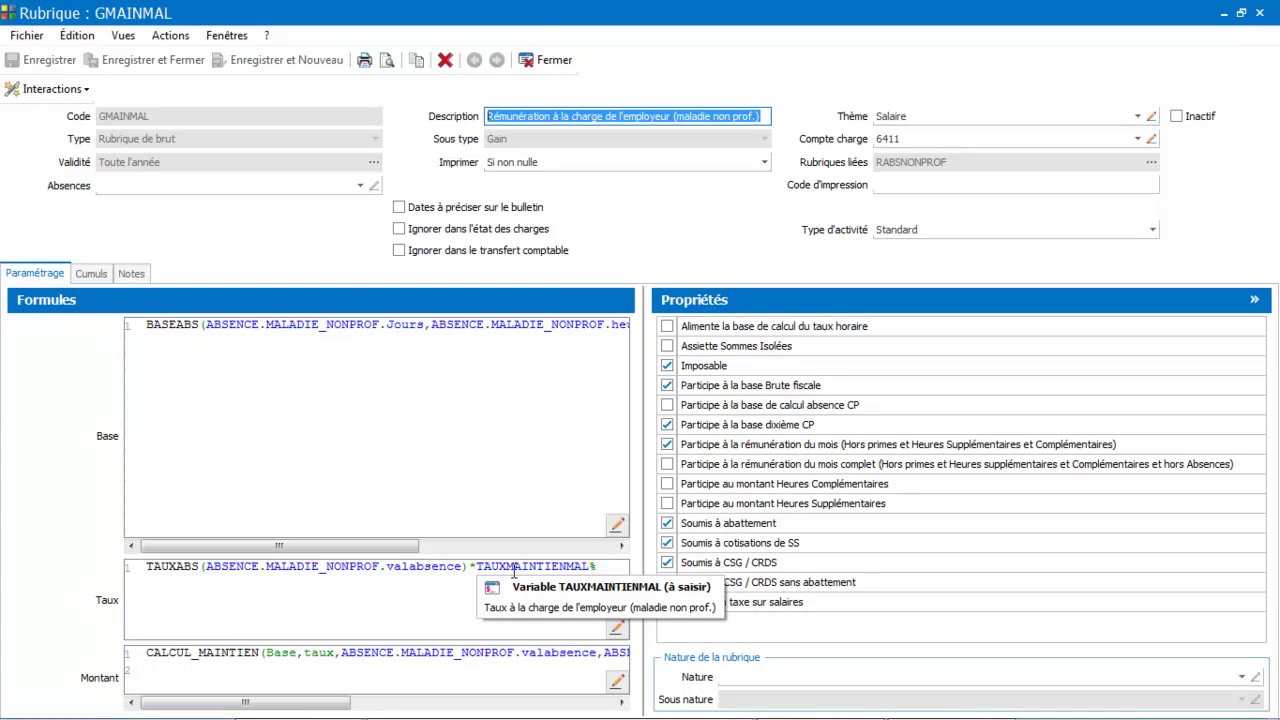
left_click(551, 61)
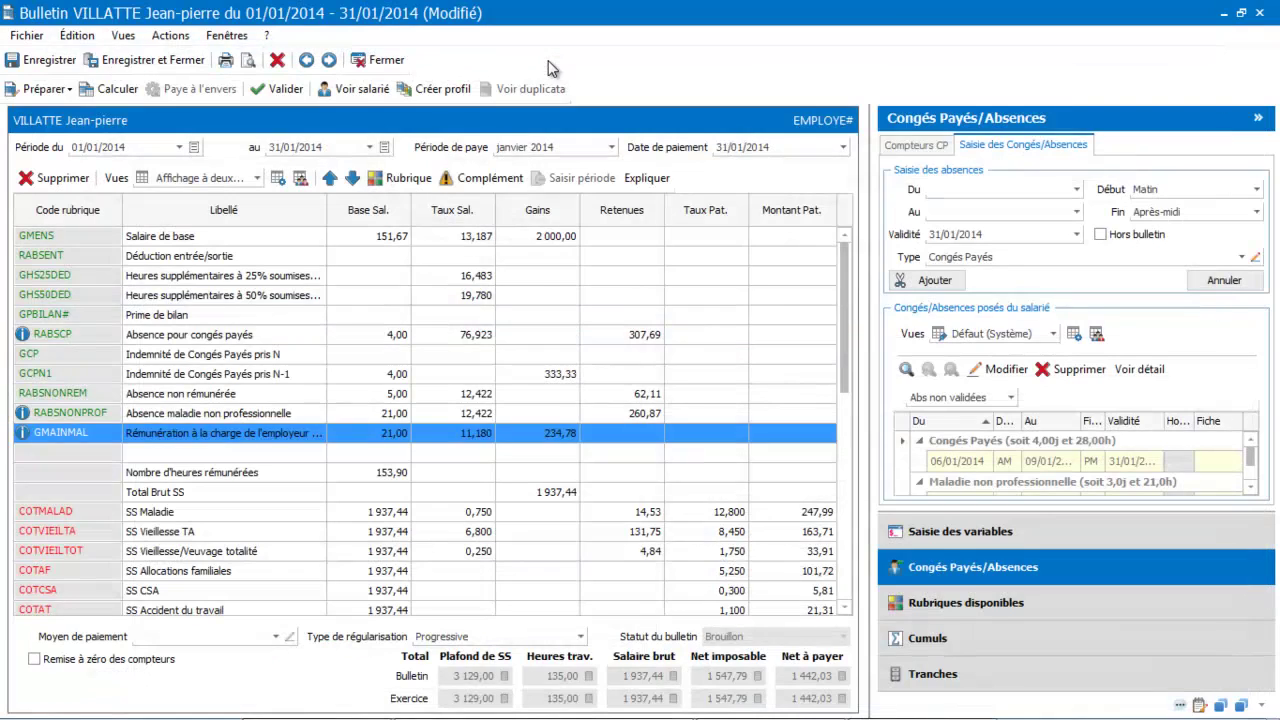
Step: Filter the payslip variables by "taux" and set TAUXMAINTIENMAL to 100
left_click(1000, 531)
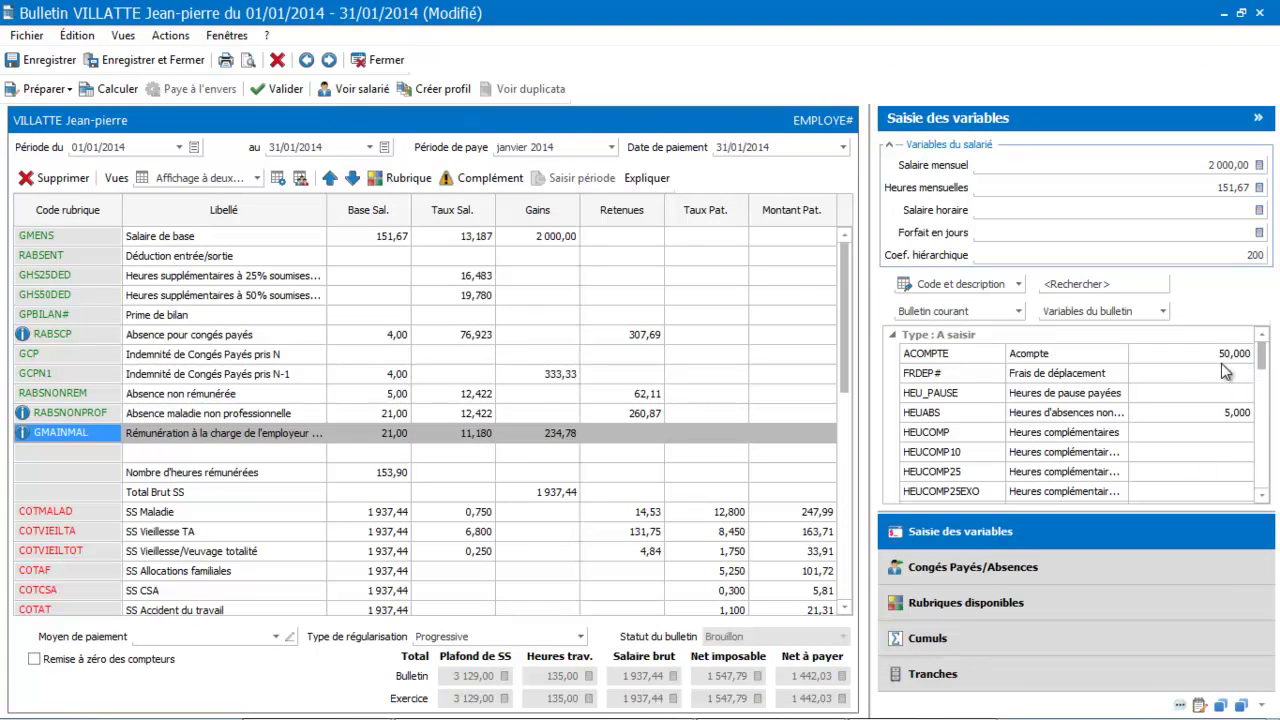
left_click(1128, 285)
type("taux")
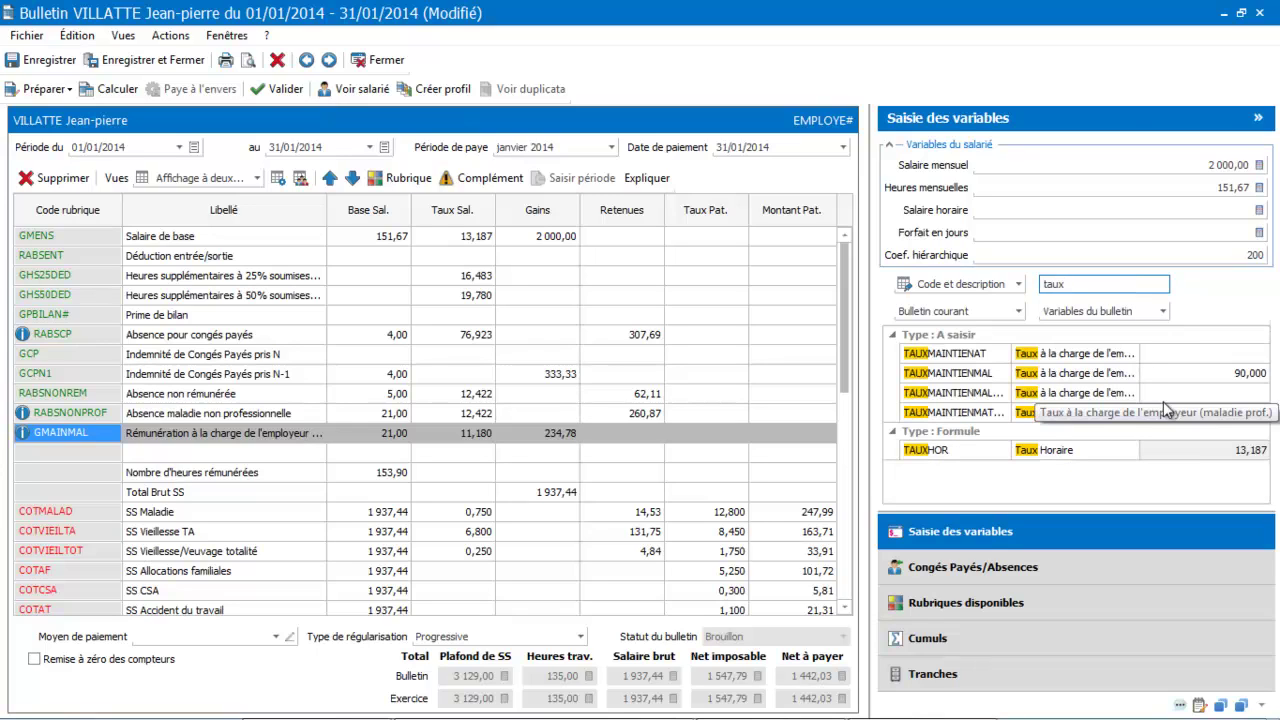
left_click(1233, 373)
double_click(1233, 373)
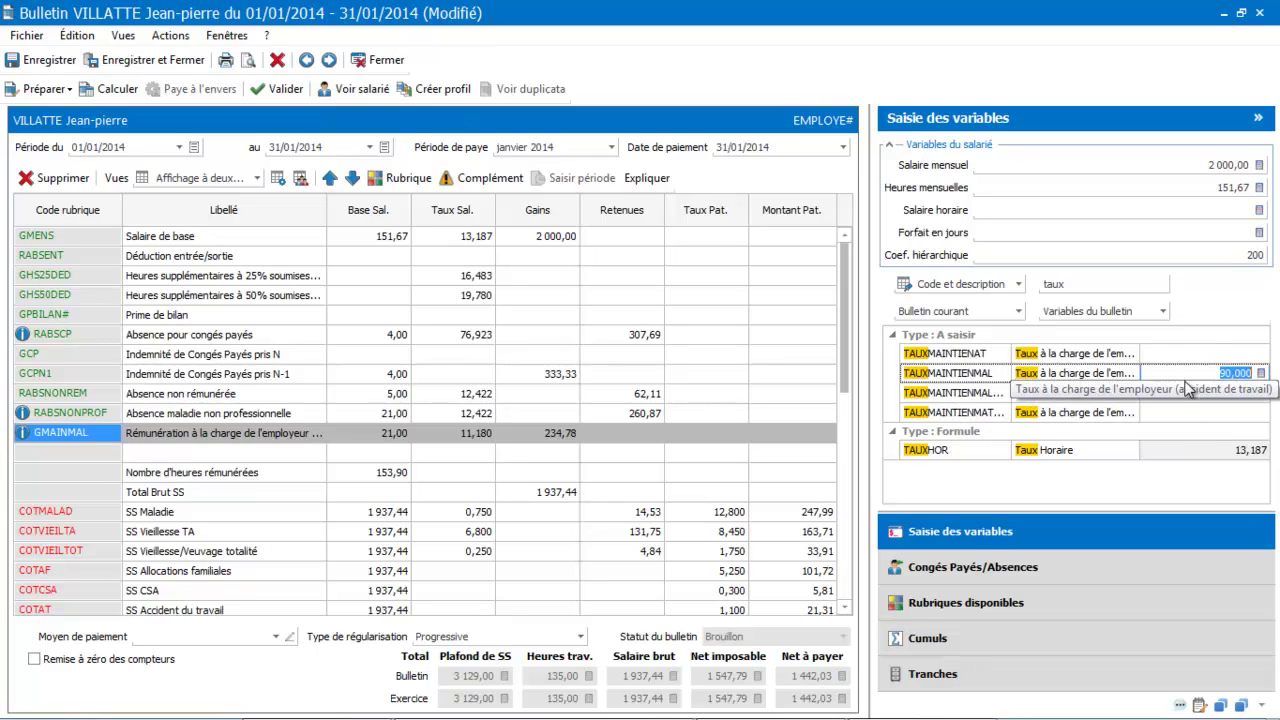
type("100")
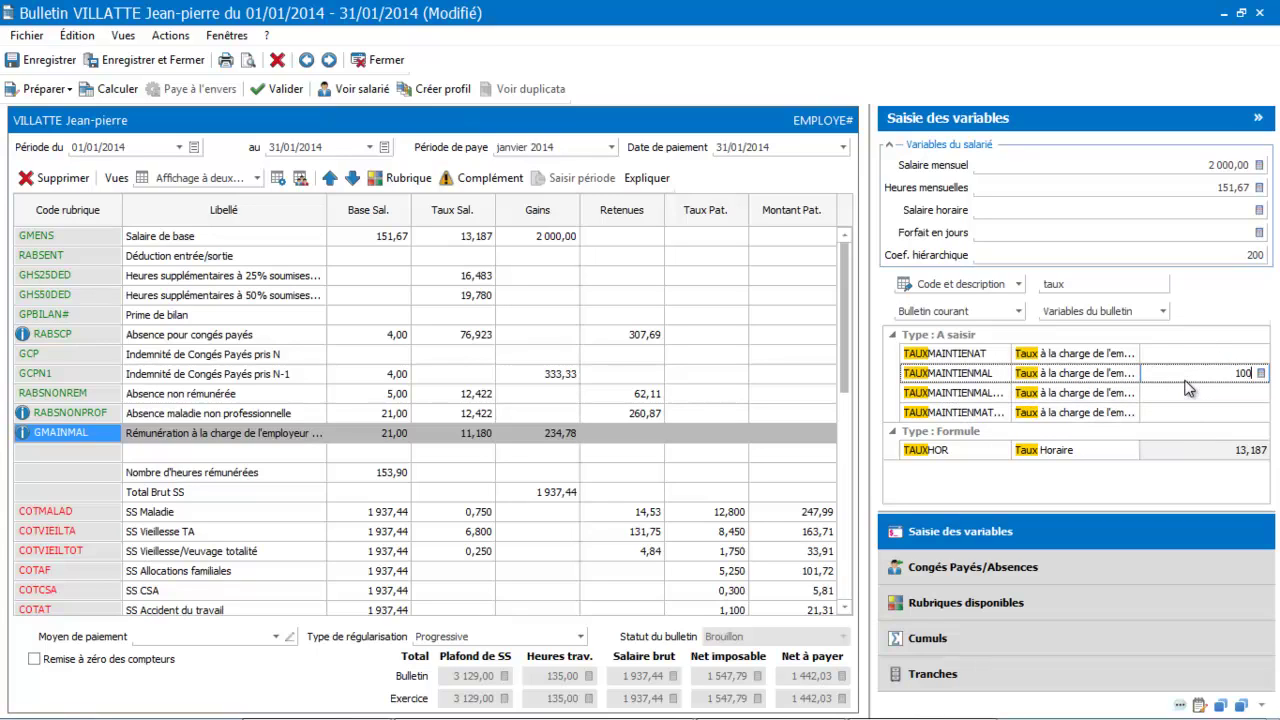
key("Return")
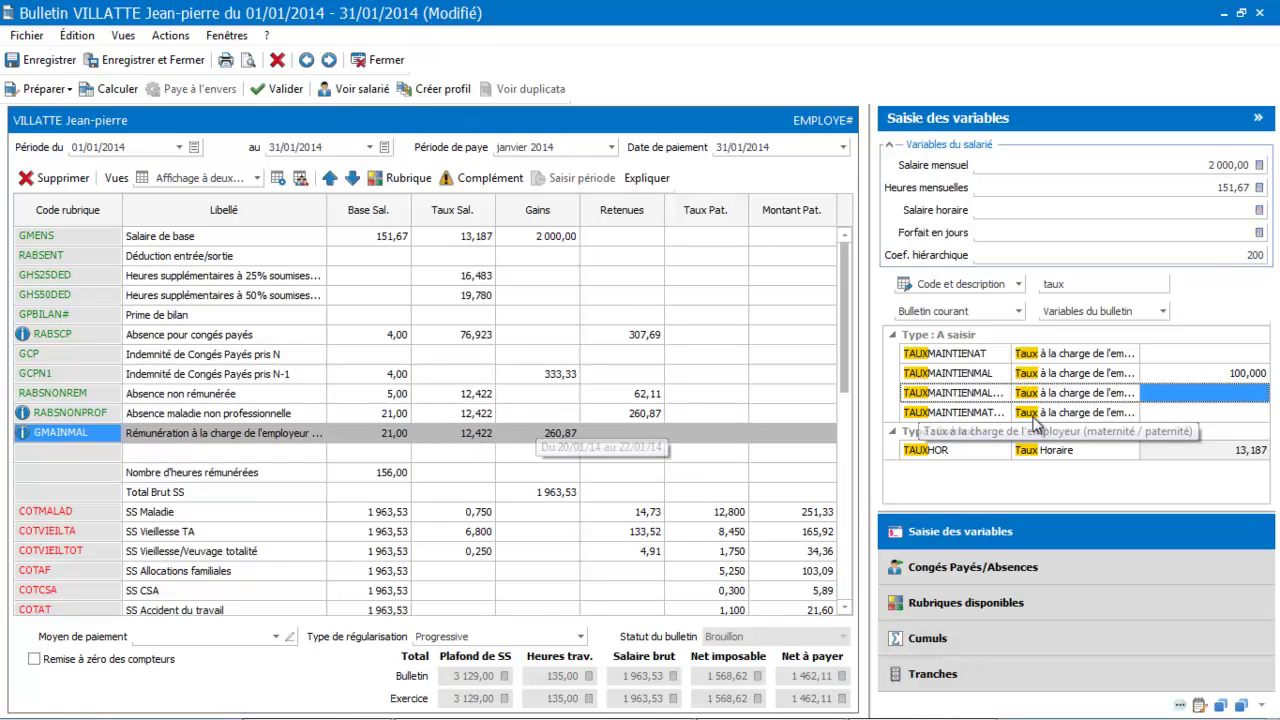
Step: Set TAUXMAINTIENMAL to 90 and check the details of the GMAINMAL line on the payslip
left_click(1185, 373)
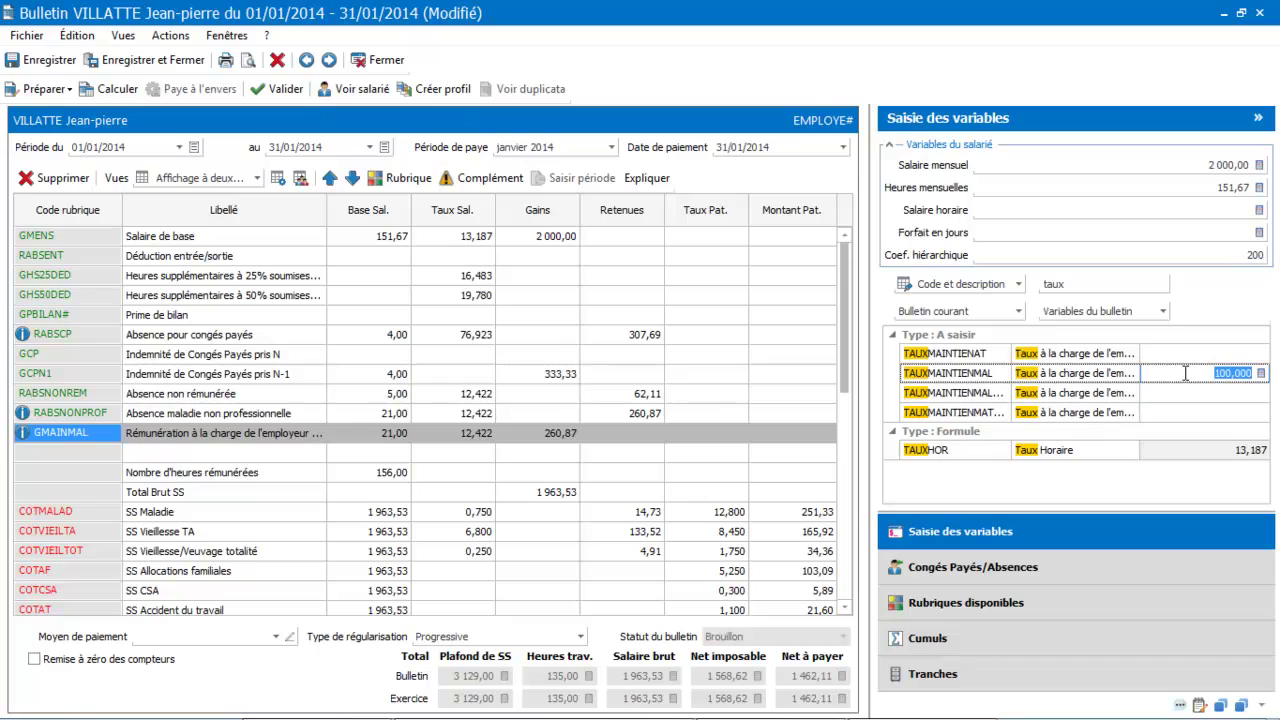
type("90")
key("Return")
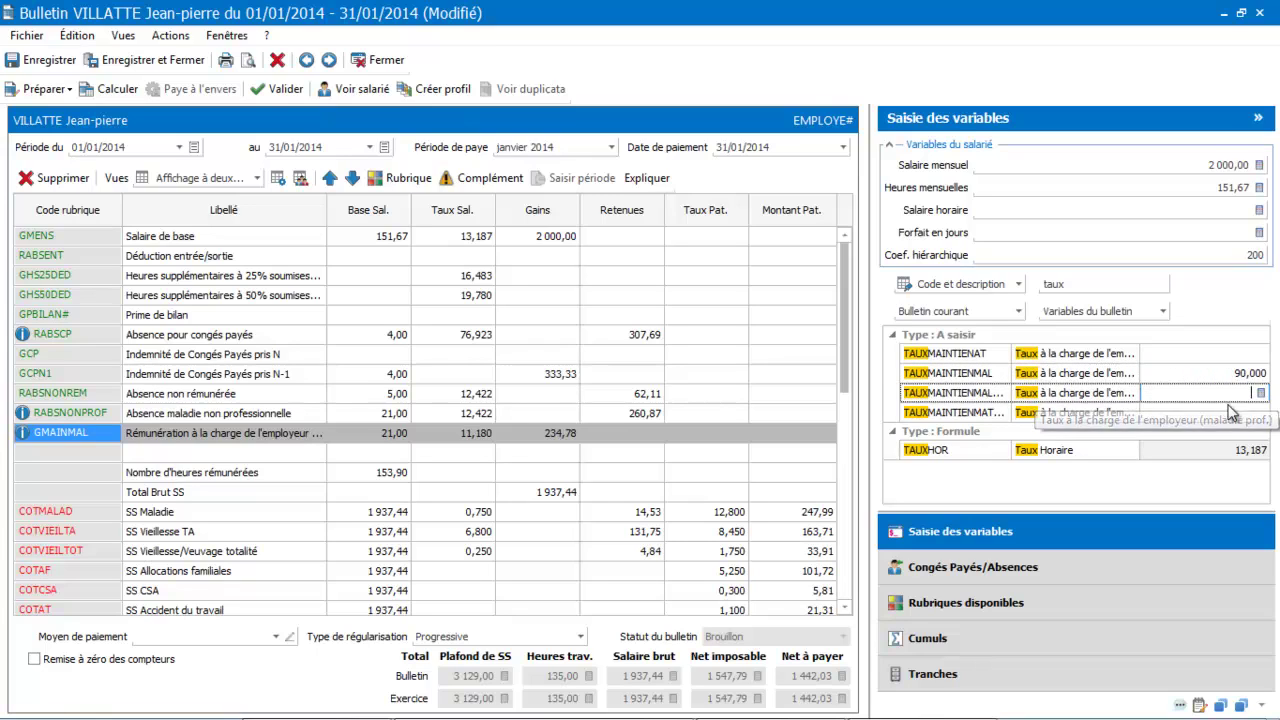
mouse_move(498, 446)
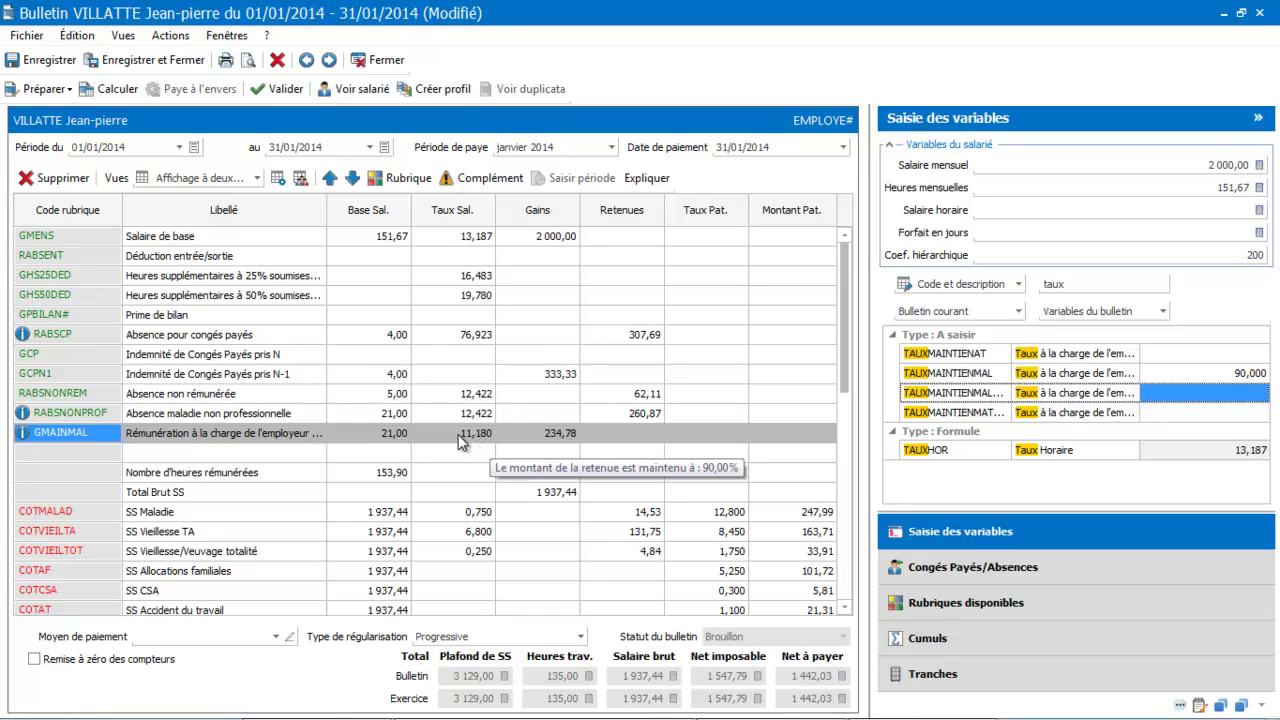
mouse_move(458, 421)
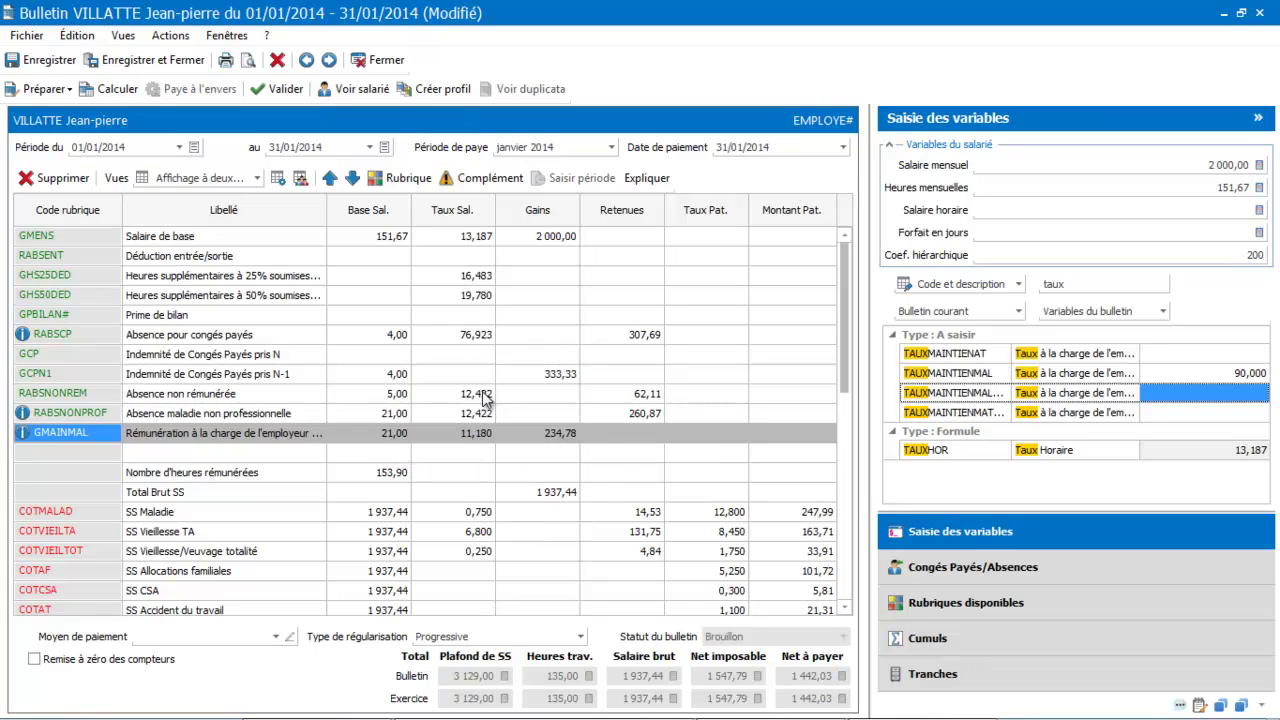
mouse_move(379, 446)
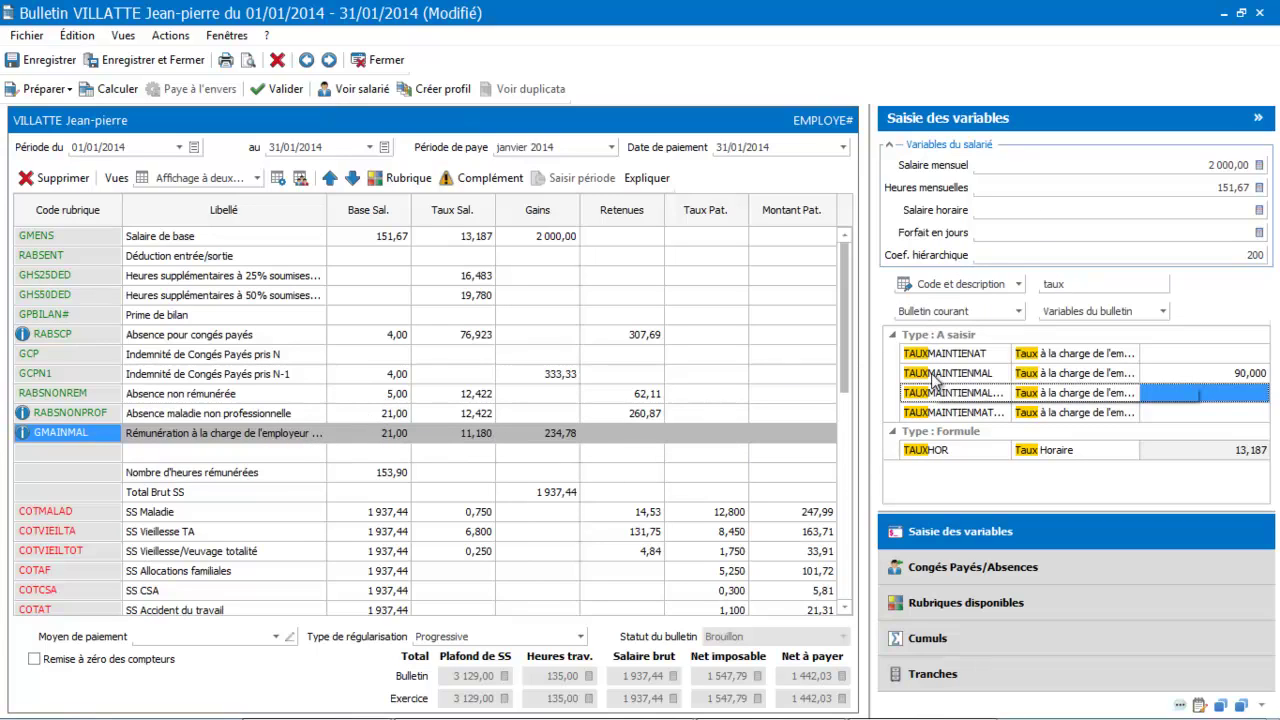
Step: Look through the absence types offered in the leave and absence entry form without changing the type
left_click(958, 578)
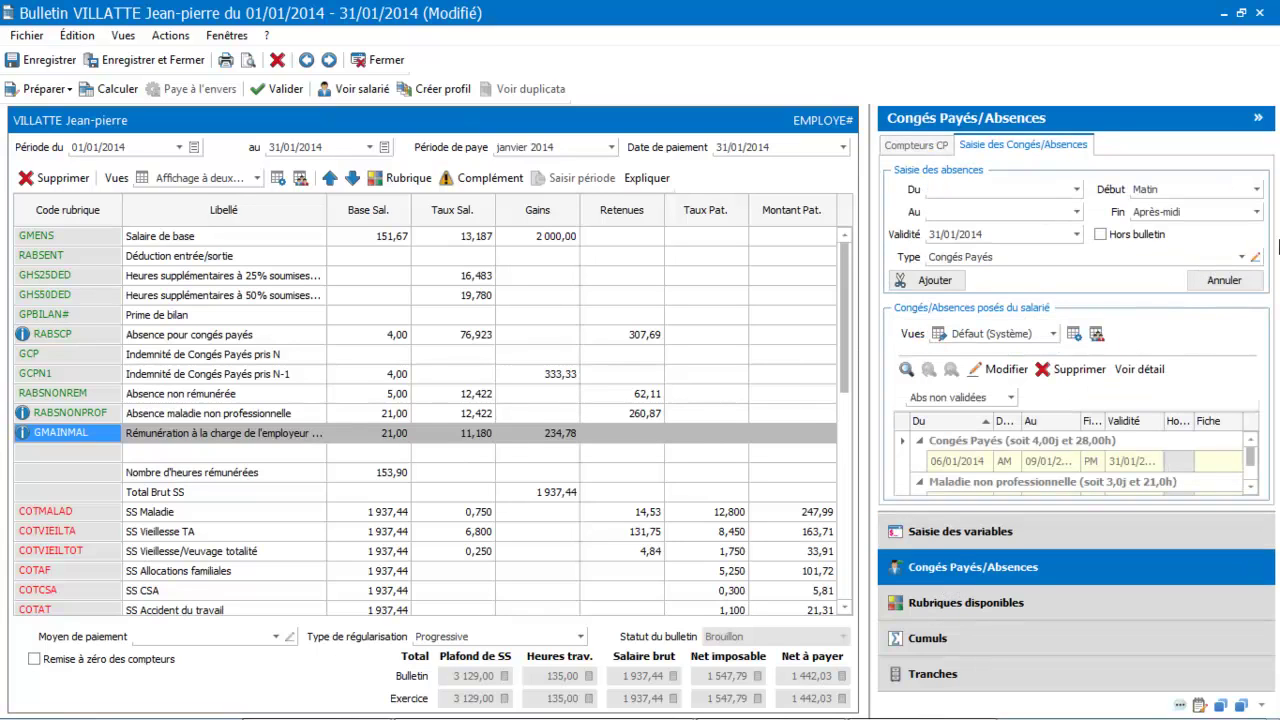
left_click(1241, 257)
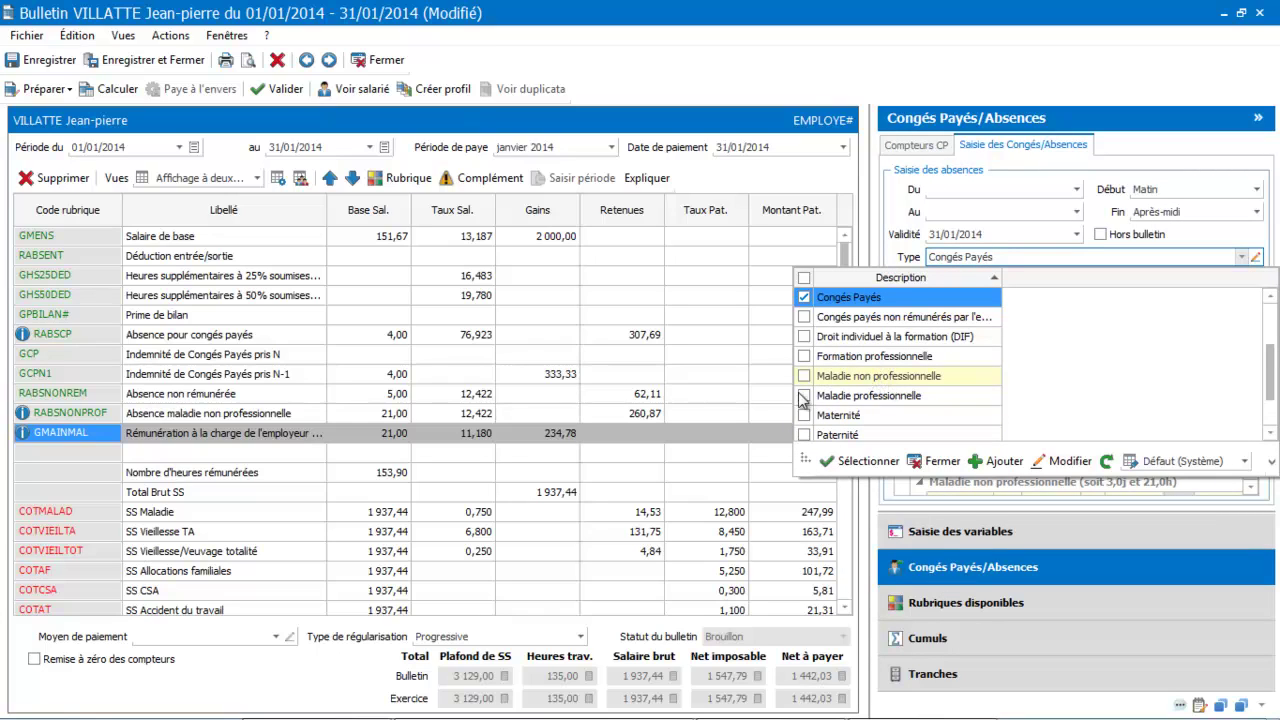
left_click(666, 433)
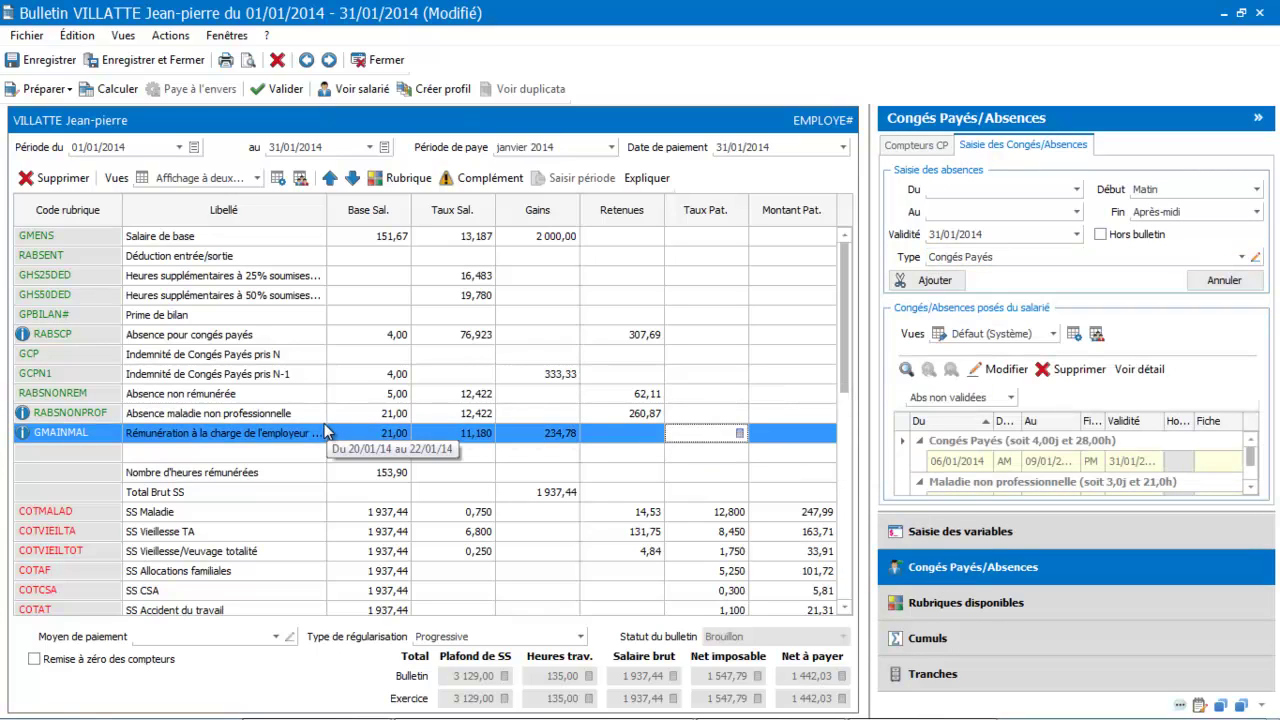
Step: Show the available rubriques by description only and search them for "absence"
left_click(953, 618)
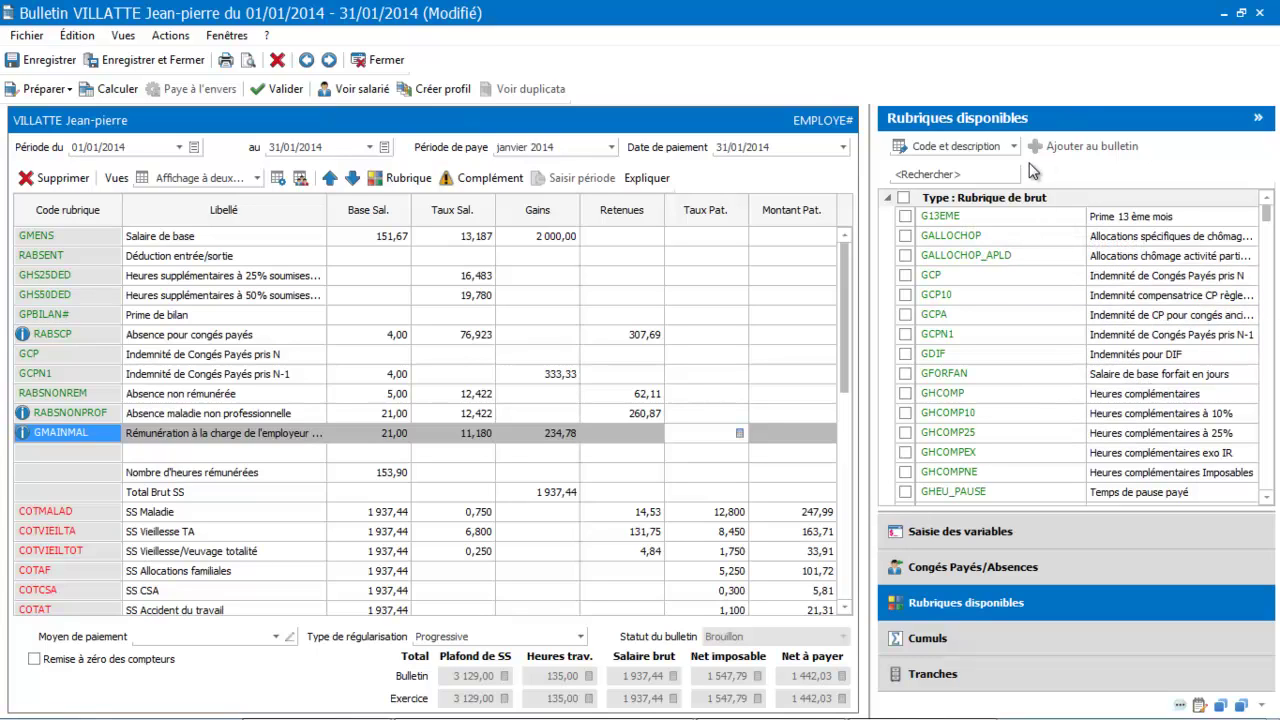
left_click(970, 147)
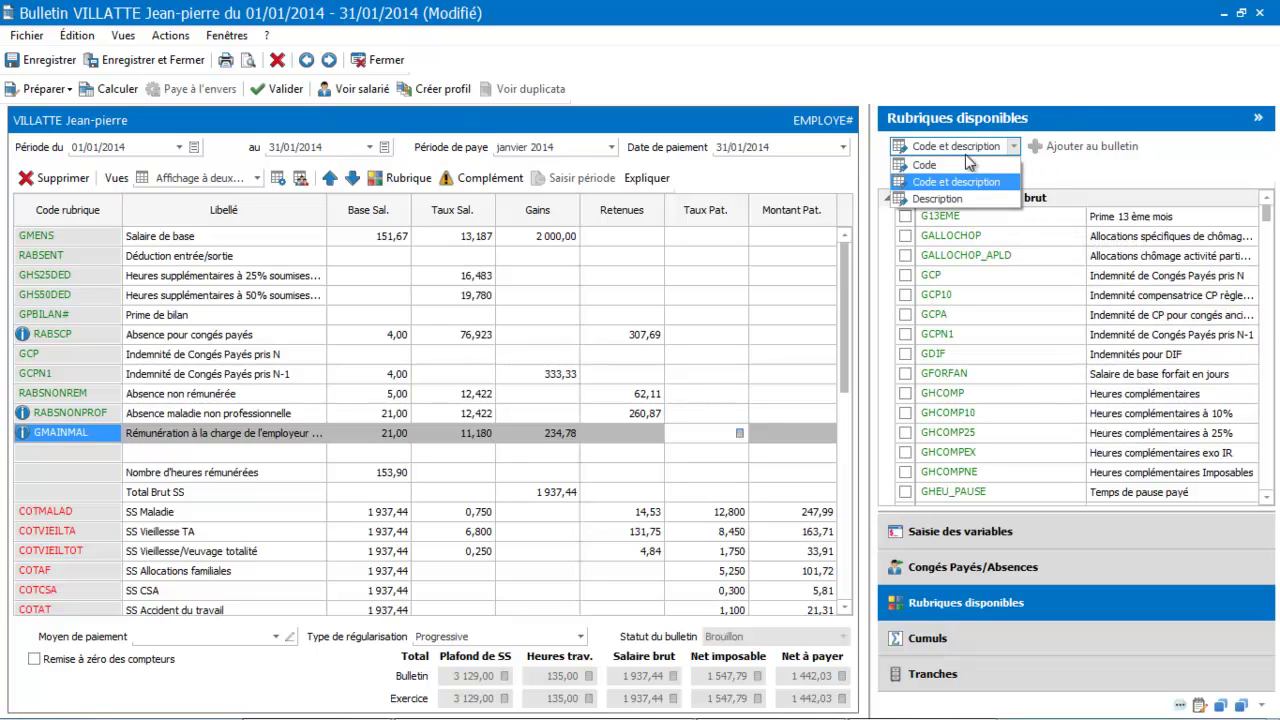
left_click(948, 199)
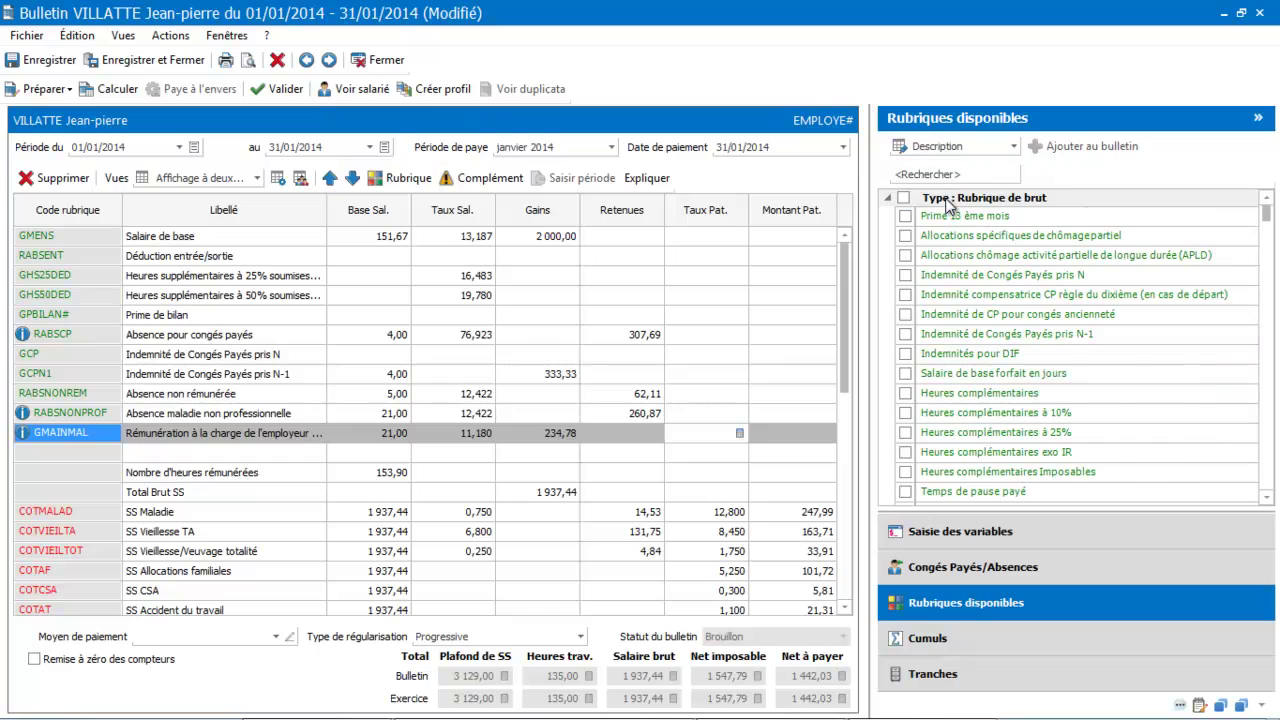
left_click(941, 176)
type("absence")
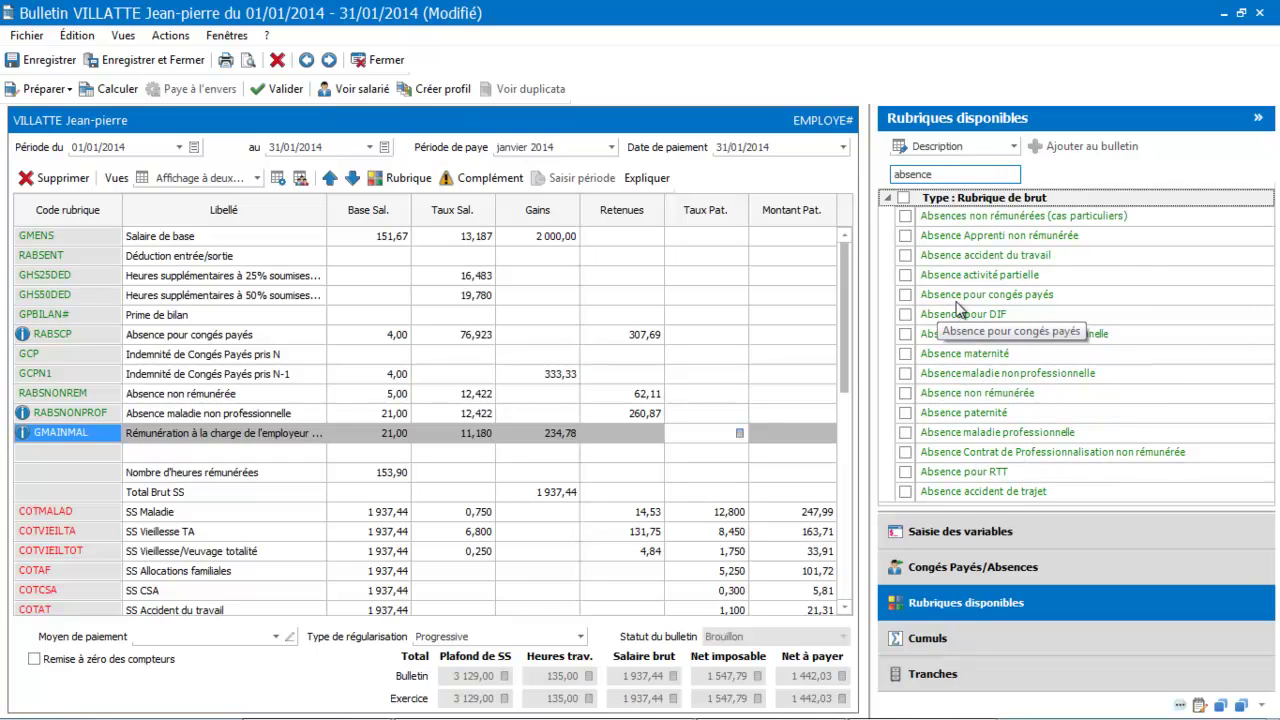
Step: Replace the search term and look up the available rubriques matching "Rémunération"
left_click(942, 175)
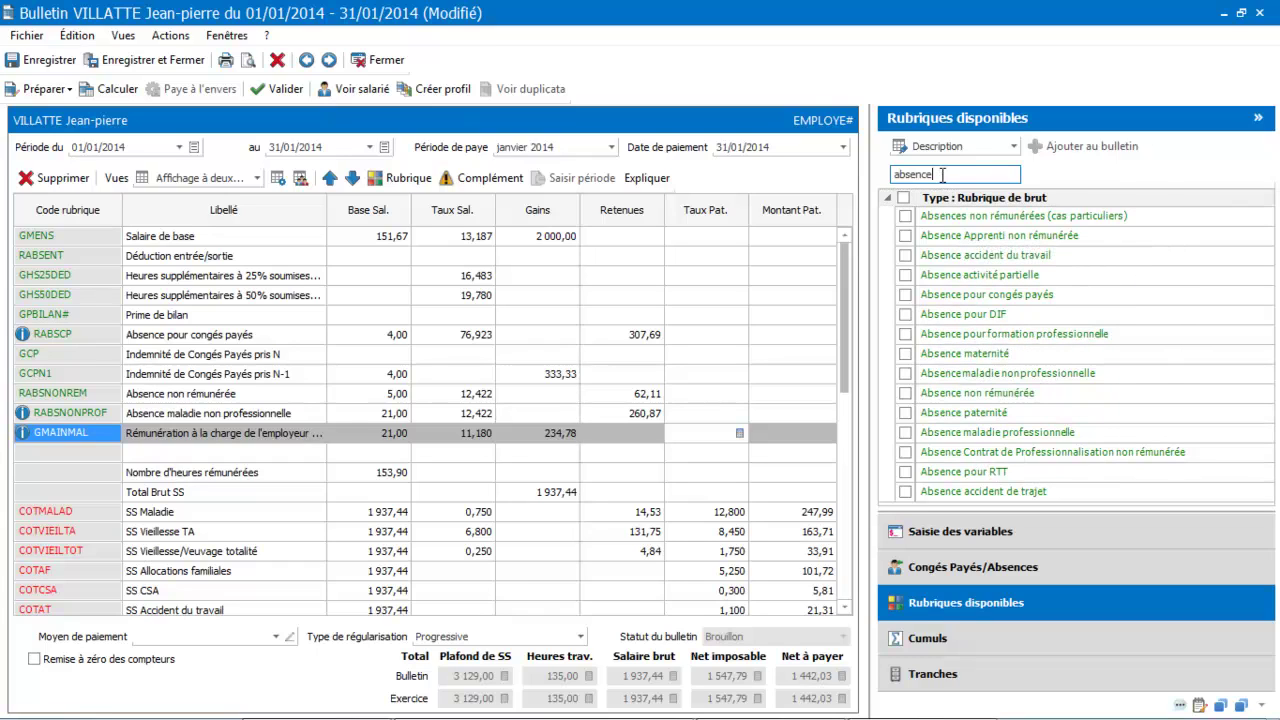
key("ctrl+a")
key("BackSpace")
type("Rému")
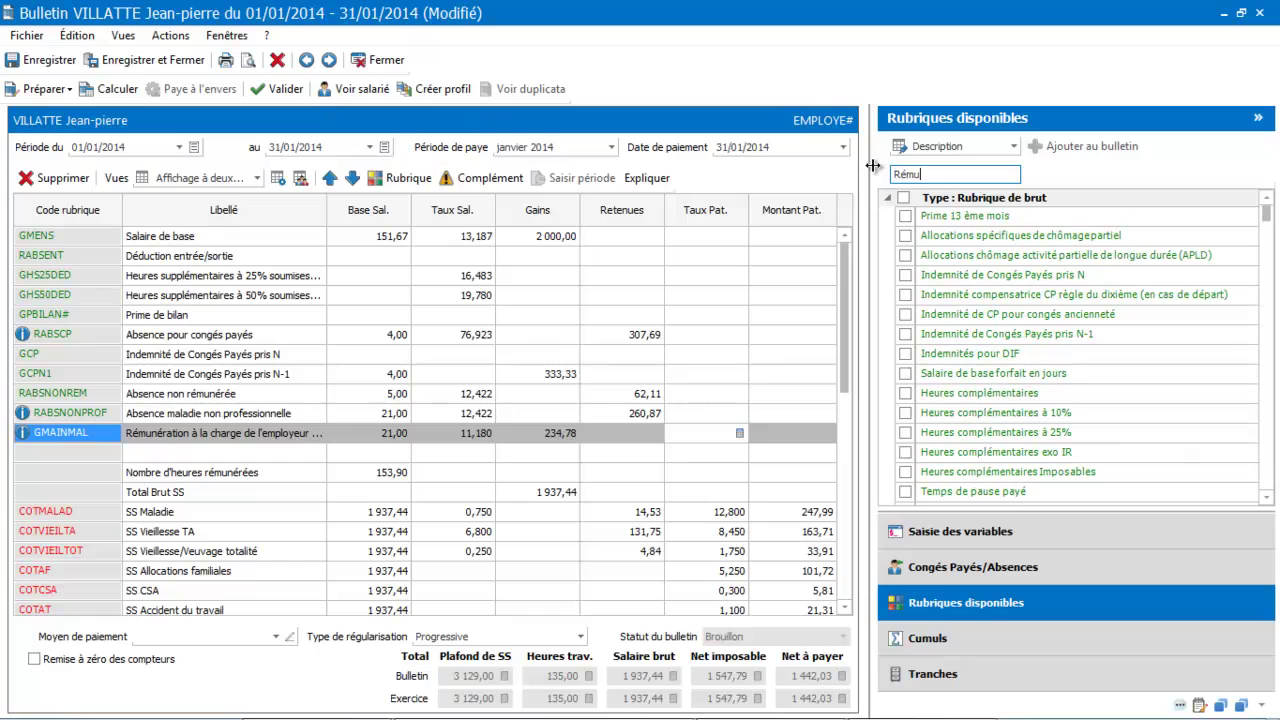
type("nération")
key("Return")
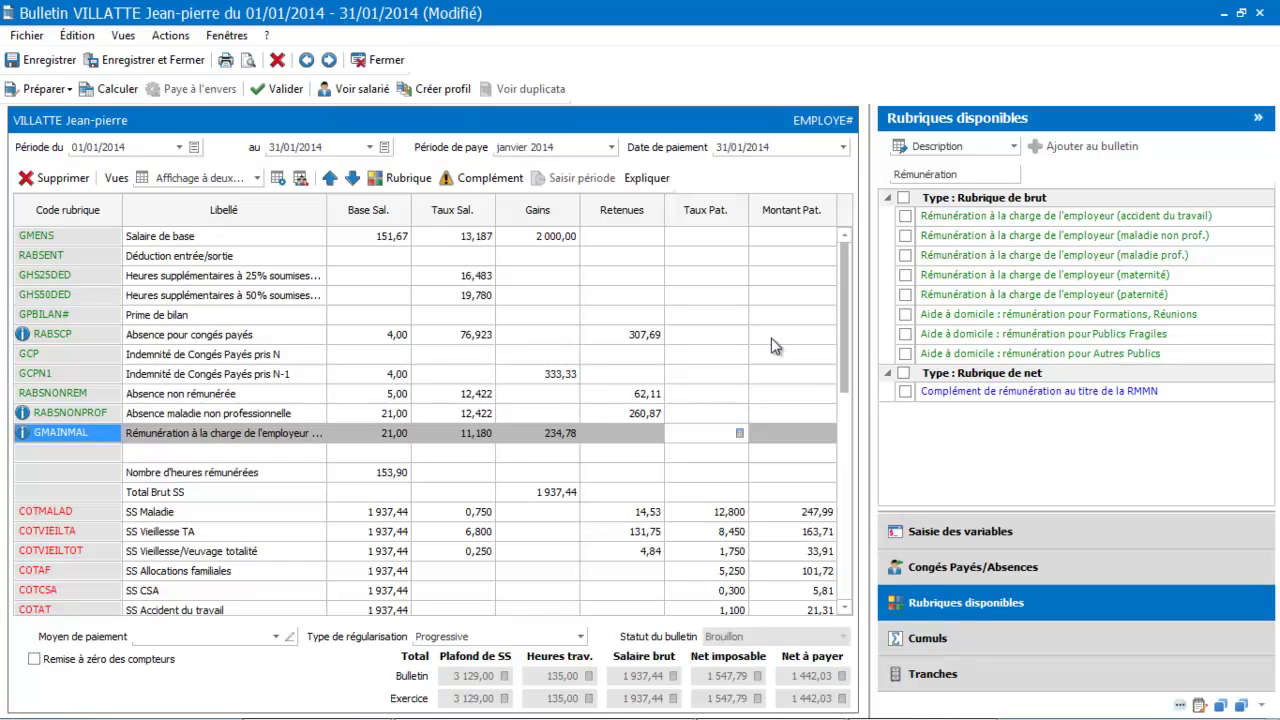
Step: Save the payslip, preview it at 150% to check its absence and salary maintenance lines, and close the preview and payslip
mouse_move(467, 443)
left_click(249, 61)
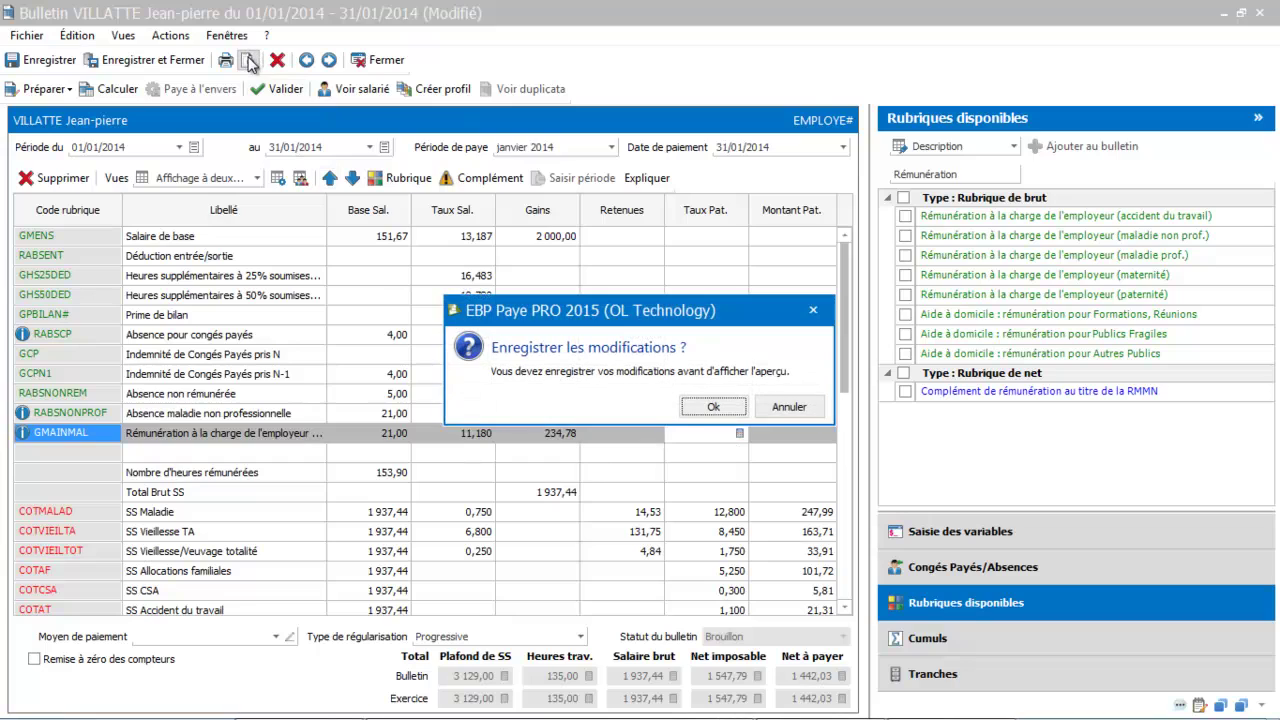
left_click(705, 403)
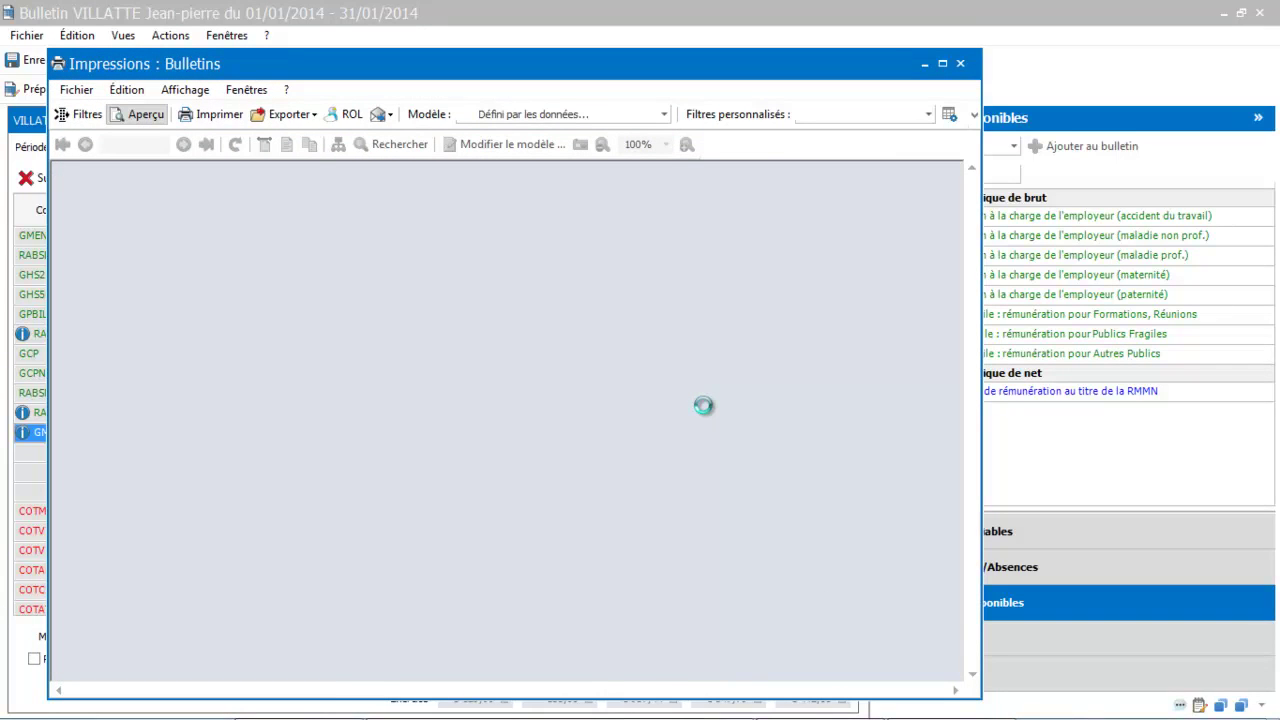
left_click(665, 144)
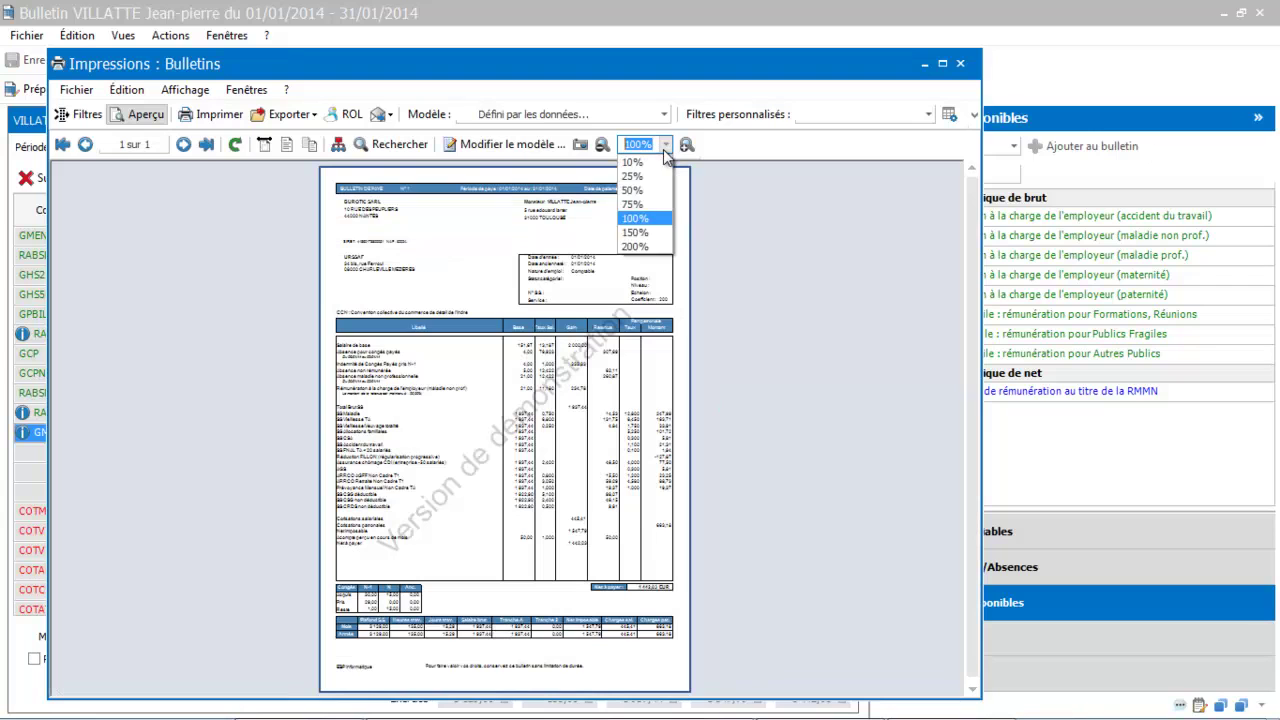
left_click(638, 232)
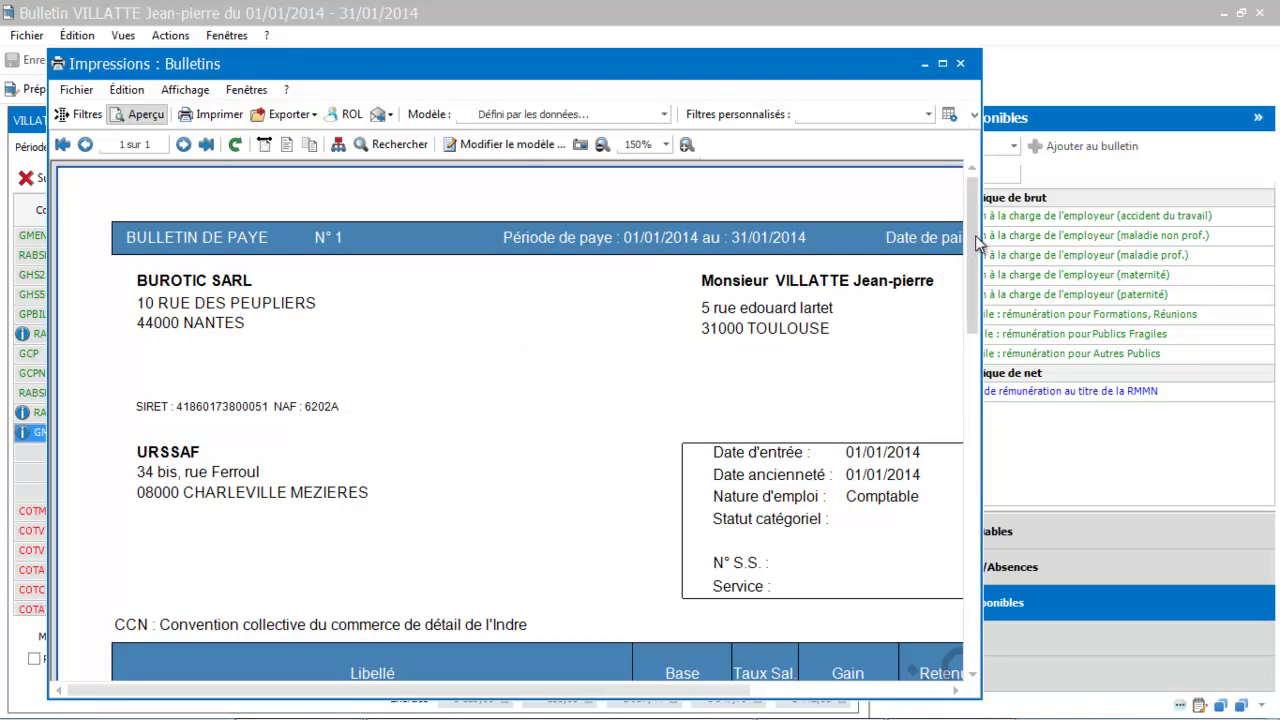
left_click_drag(972, 243, 972, 427)
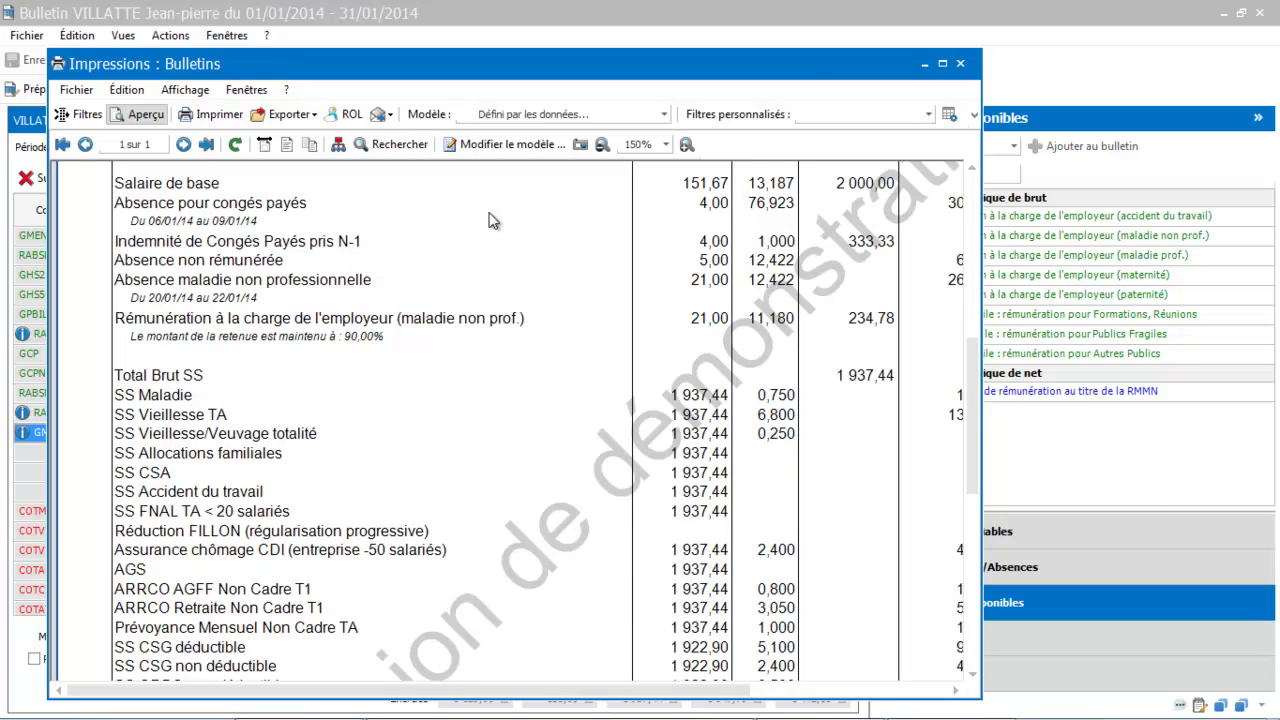
left_click(960, 64)
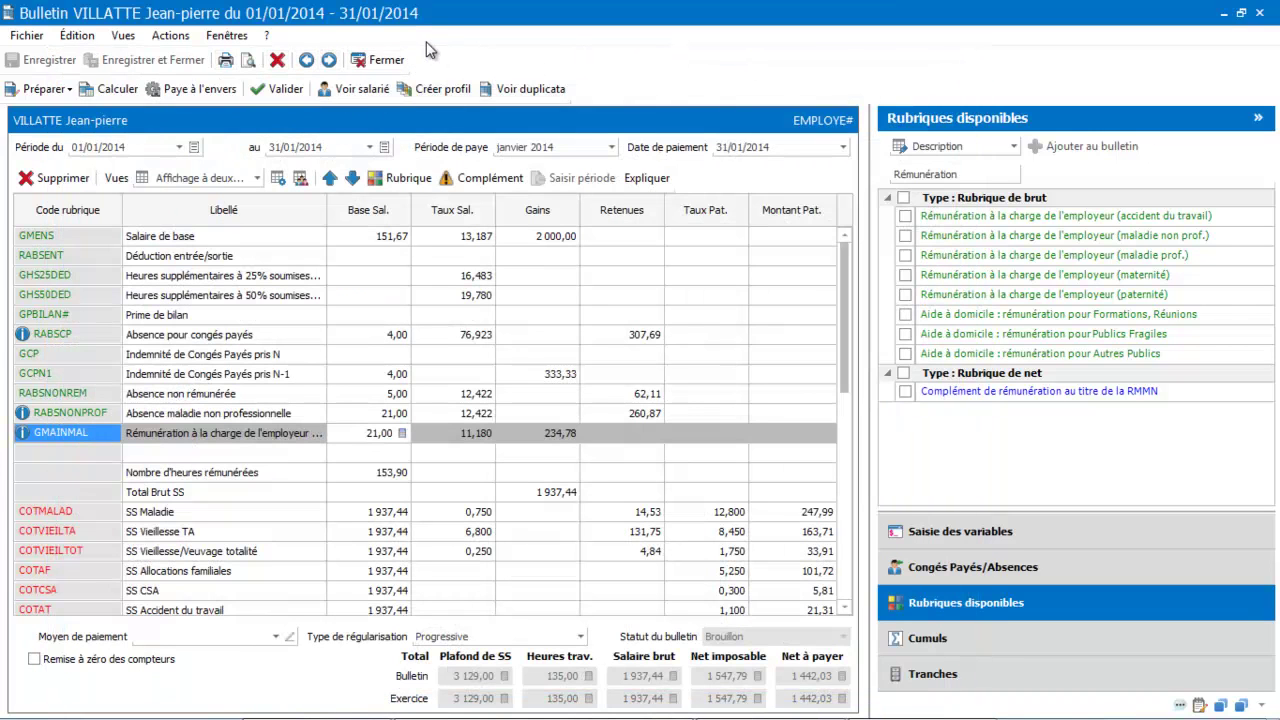
left_click(380, 62)
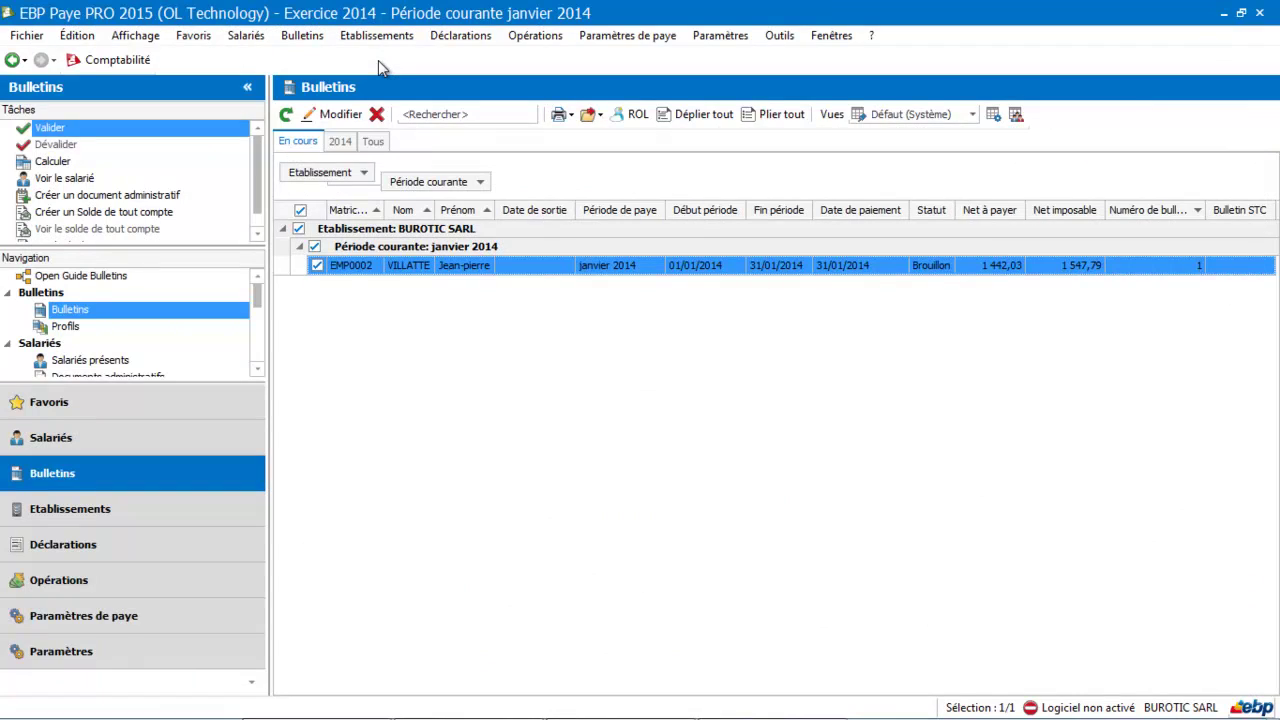
Step: Start an administrative document for the payslip's employee from the ATTEST_SAL_MAL_MAT_PAT template and continue to the salary certificate details
left_click(112, 196)
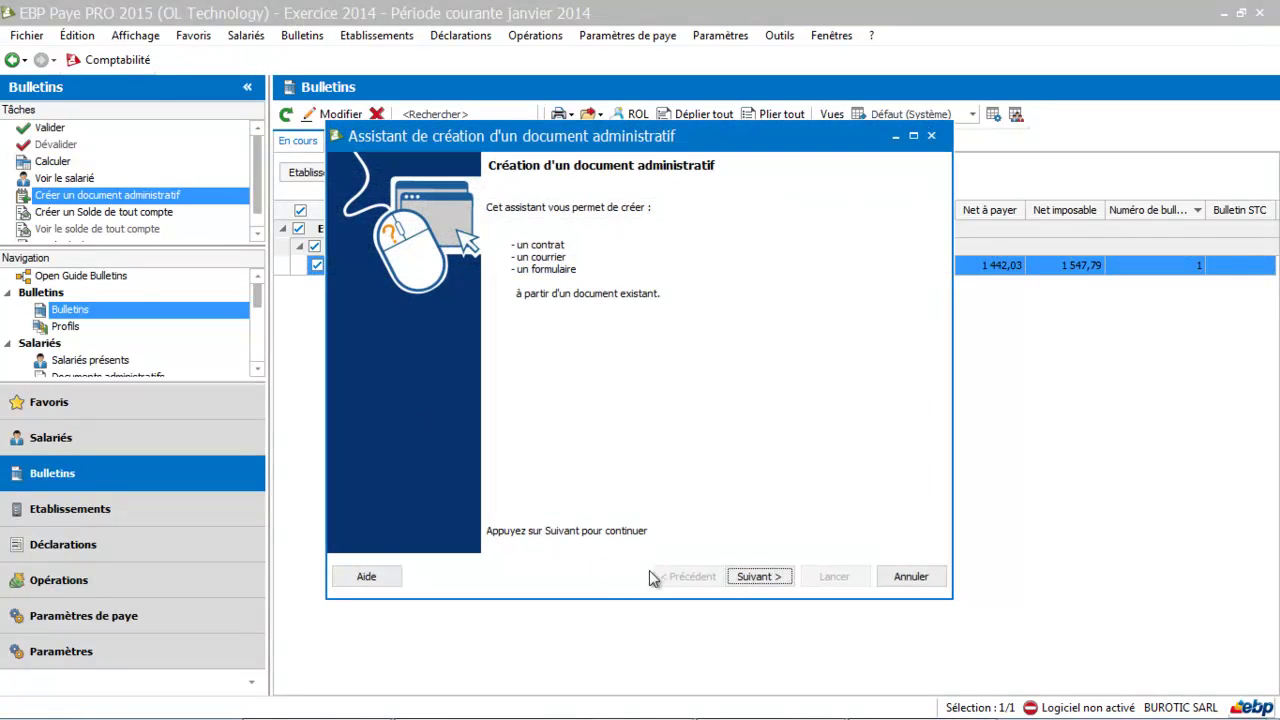
left_click(760, 577)
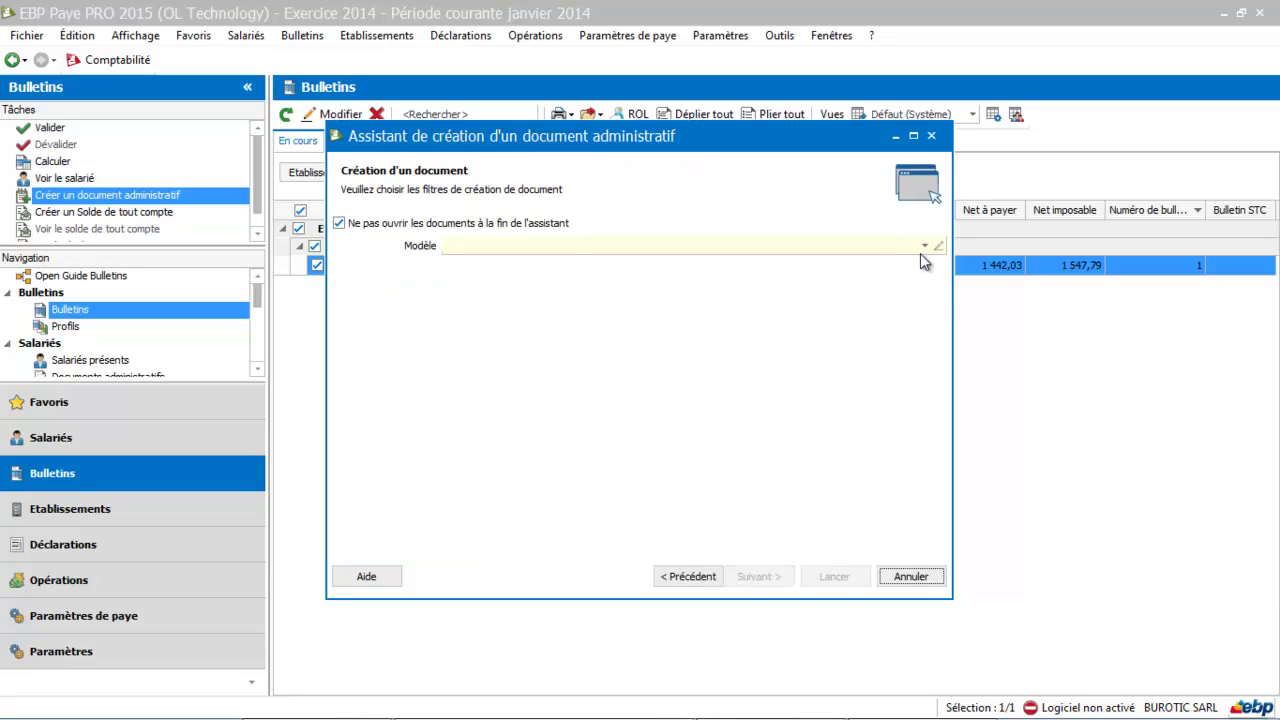
left_click(925, 246)
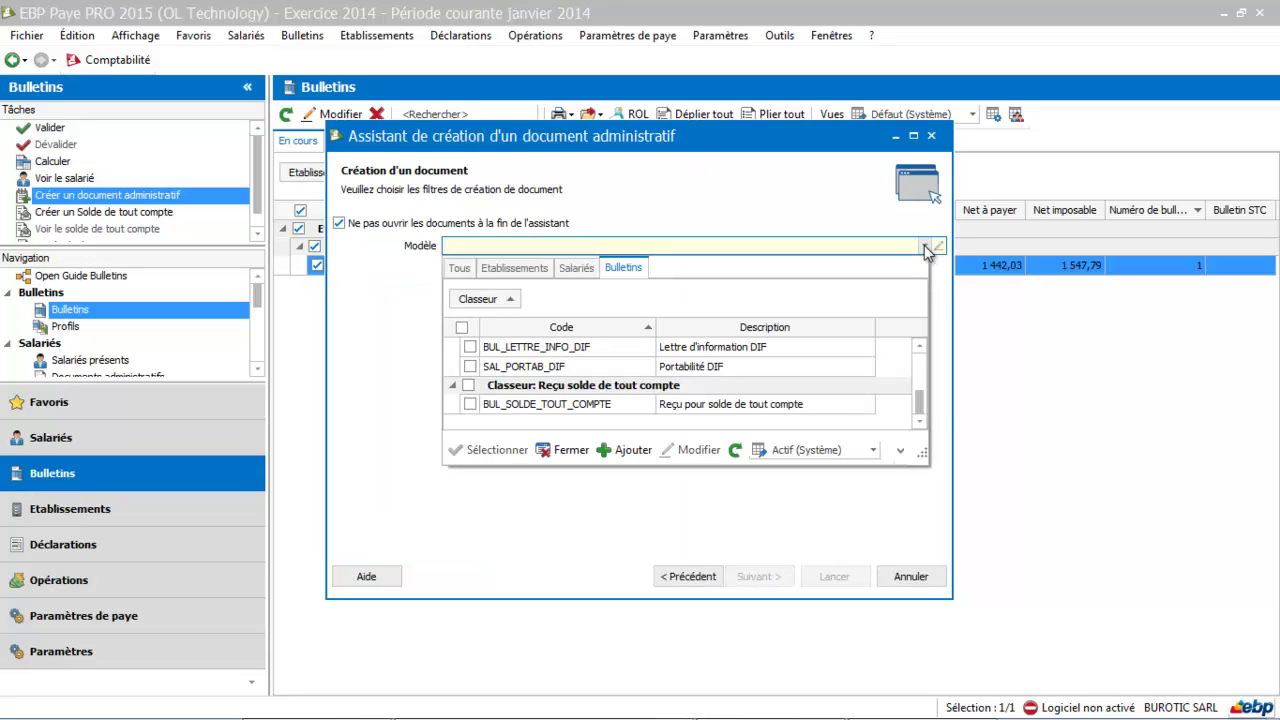
left_click(582, 276)
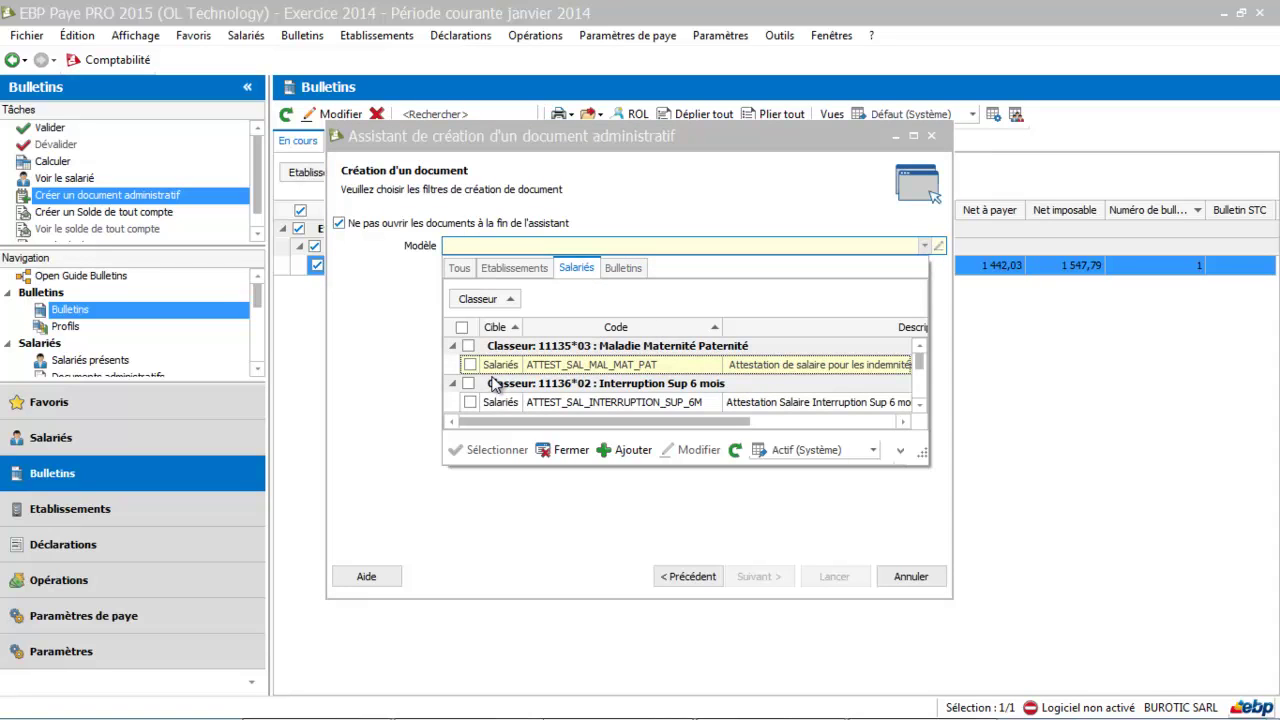
left_click(469, 365)
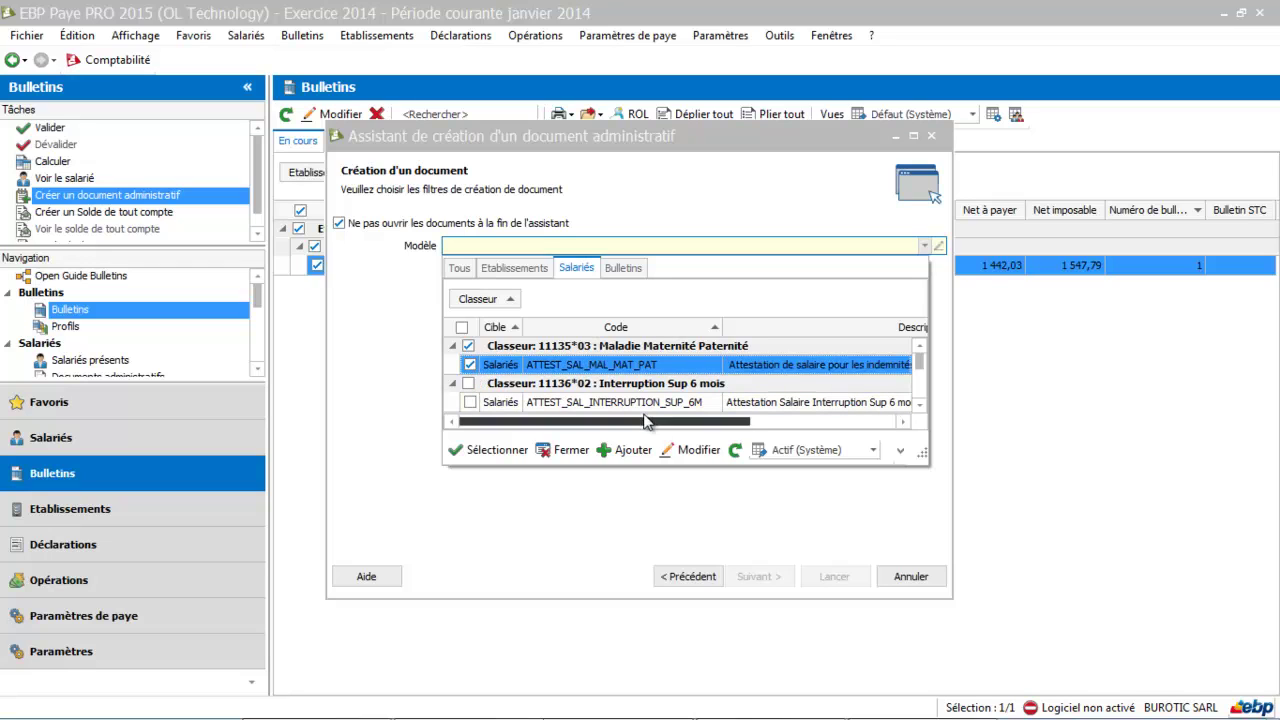
left_click(493, 450)
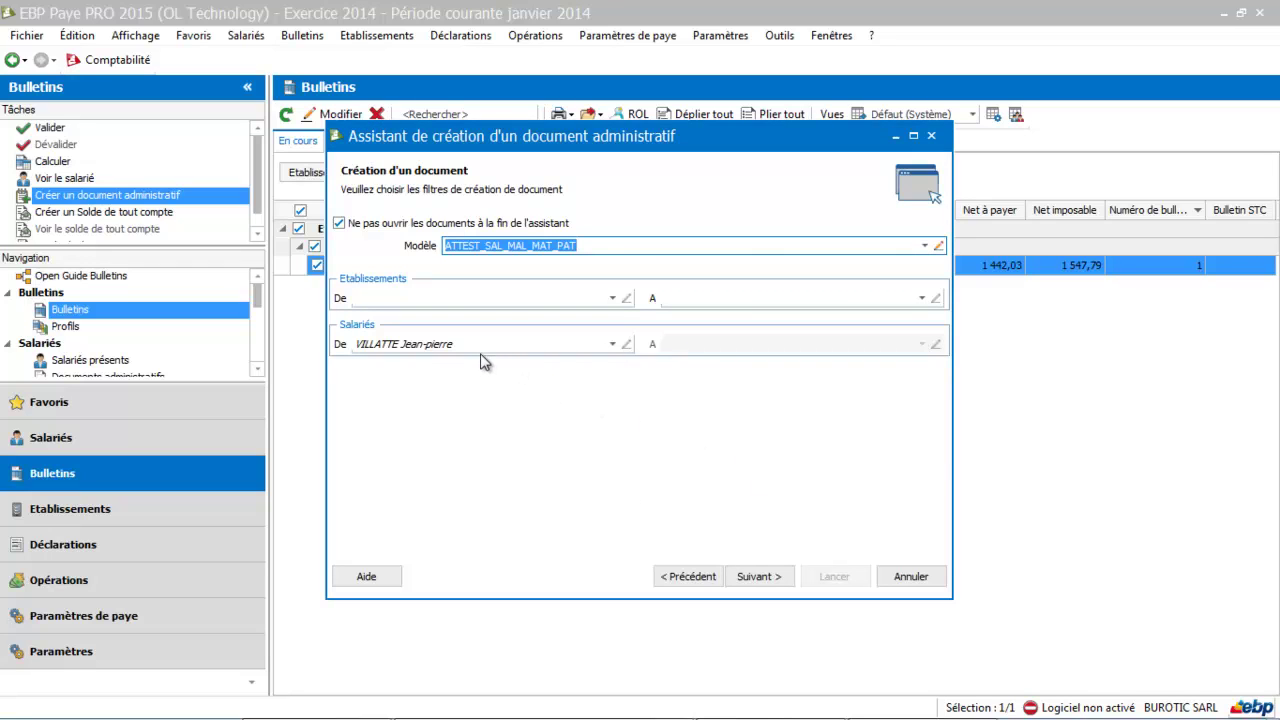
left_click(749, 578)
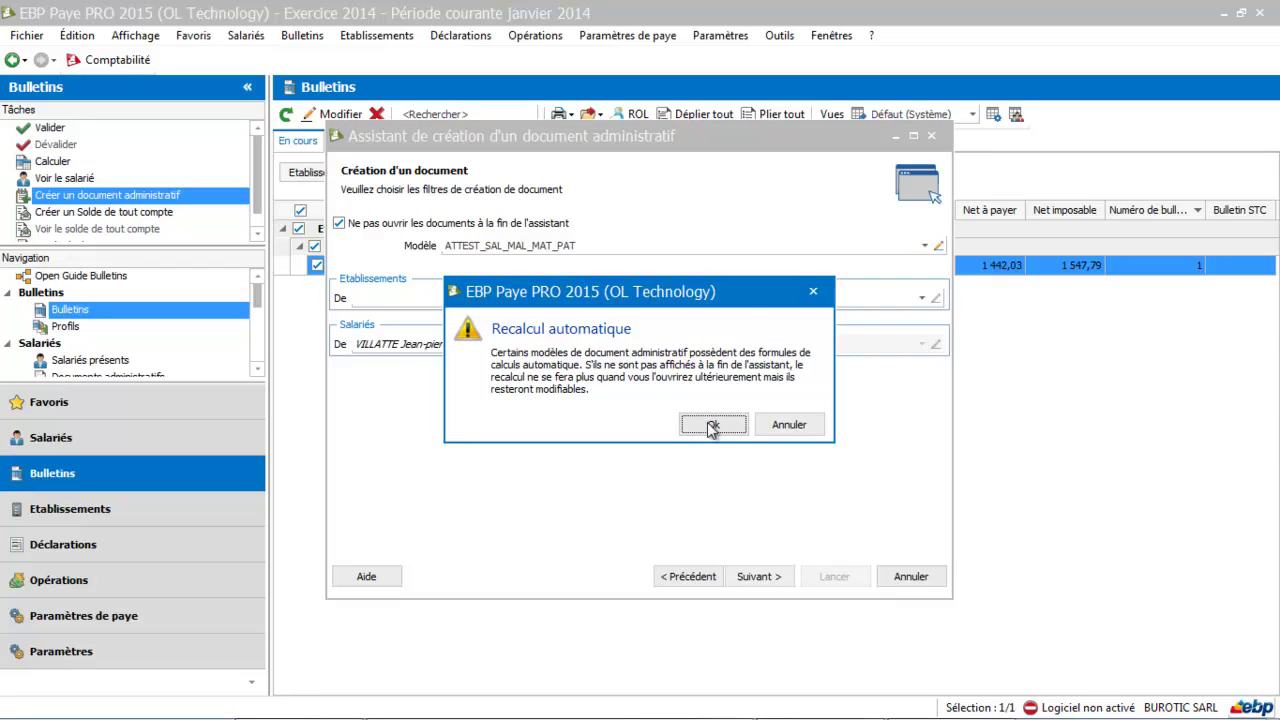
left_click(711, 426)
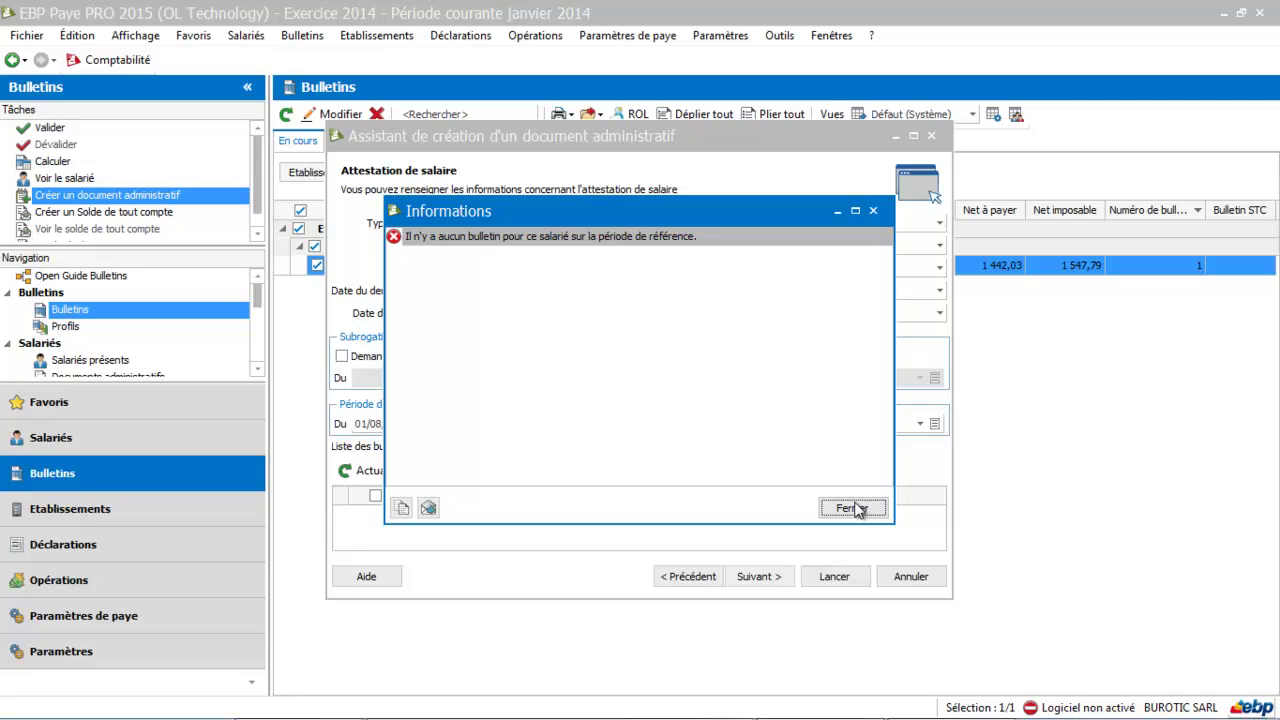
left_click(852, 508)
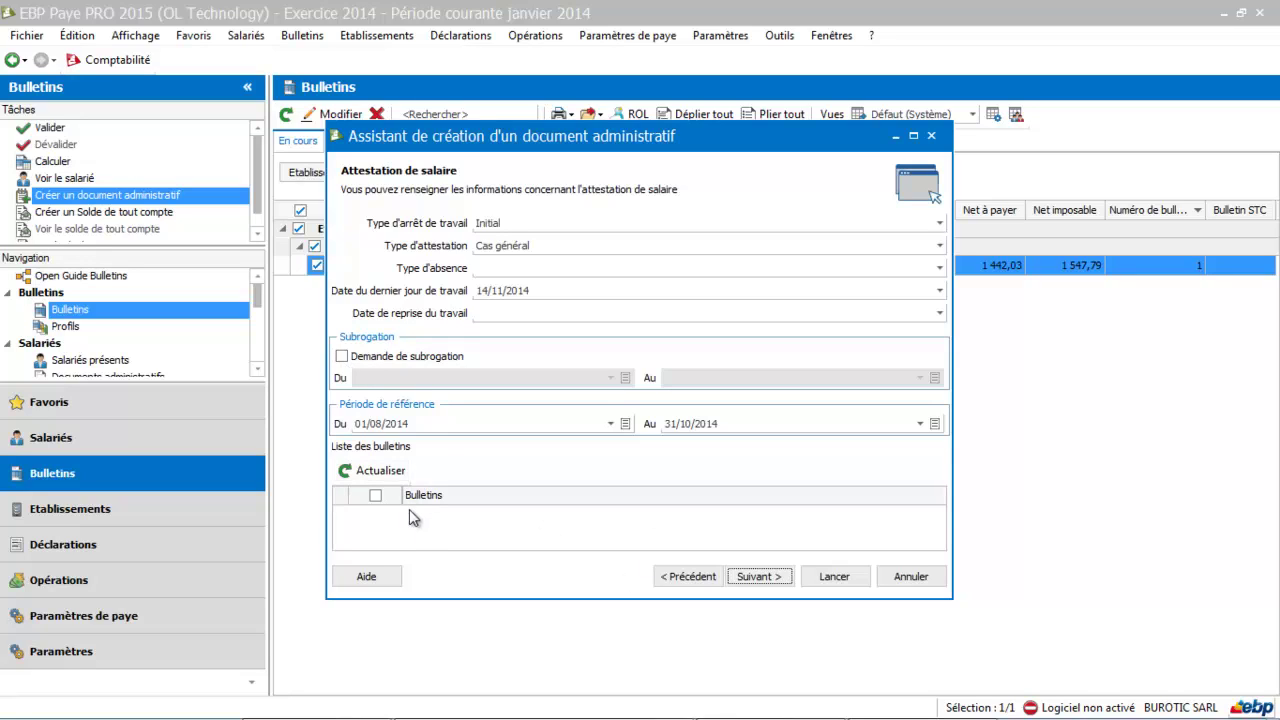
Step: Try to continue past the salary certificate details without choosing an absence type
left_click(760, 577)
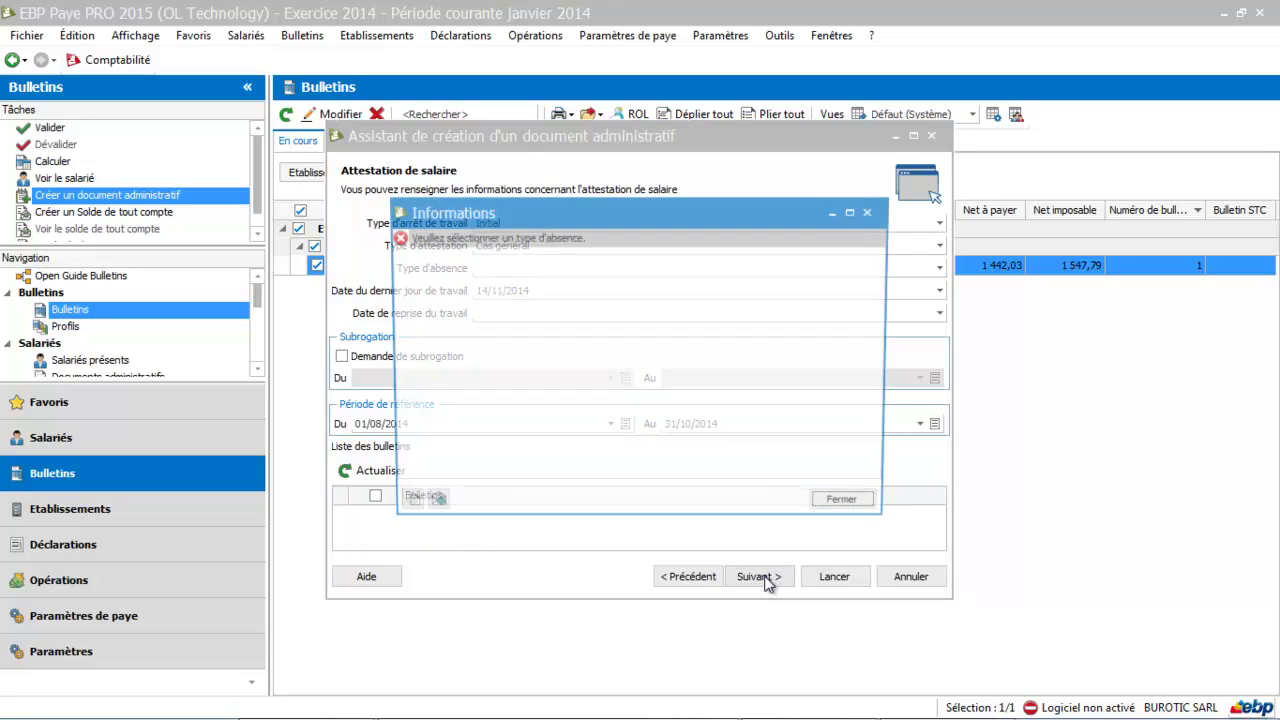
left_click(852, 508)
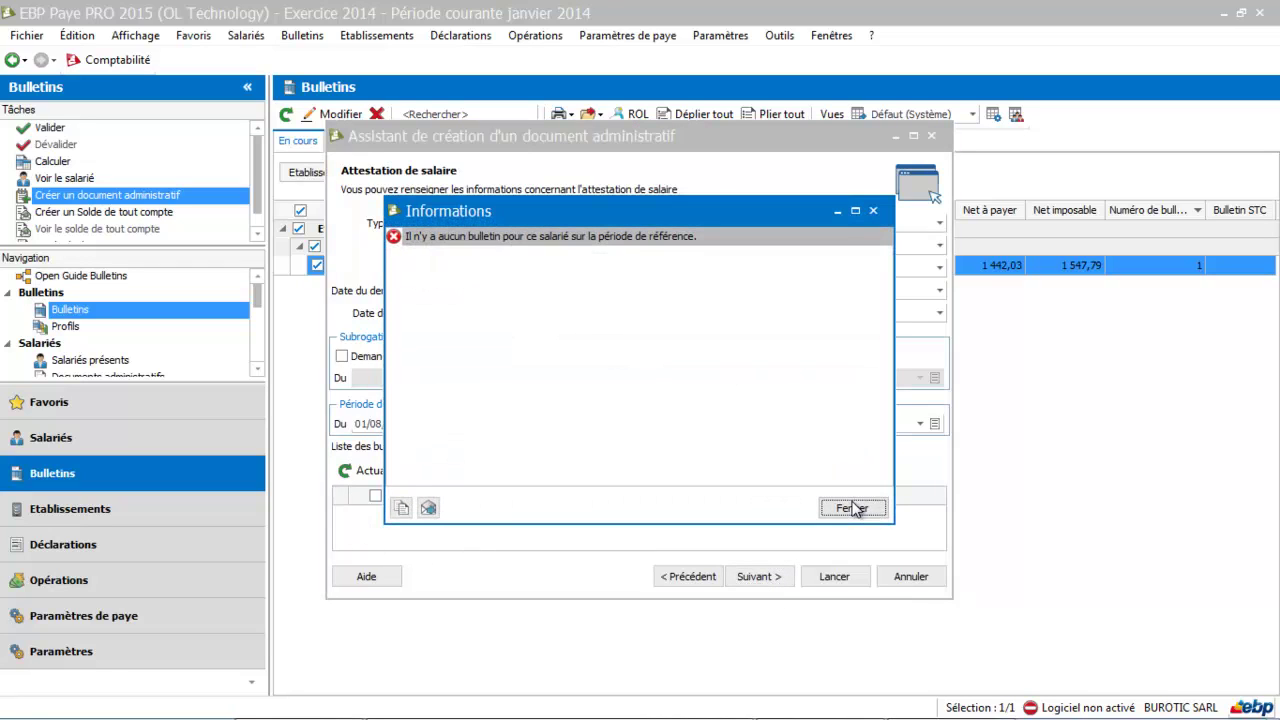
left_click(852, 508)
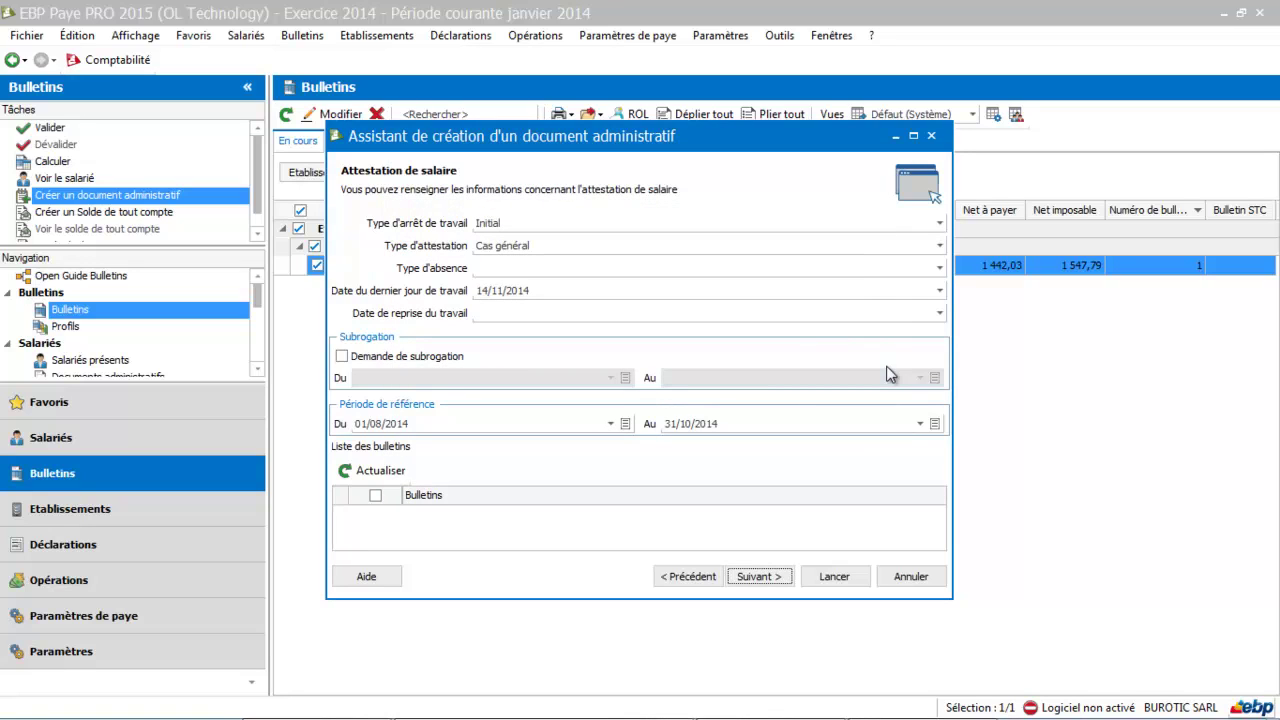
Step: Set the certificate's absence type to Maladie and the last day worked to 20/01/2014
left_click(940, 269)
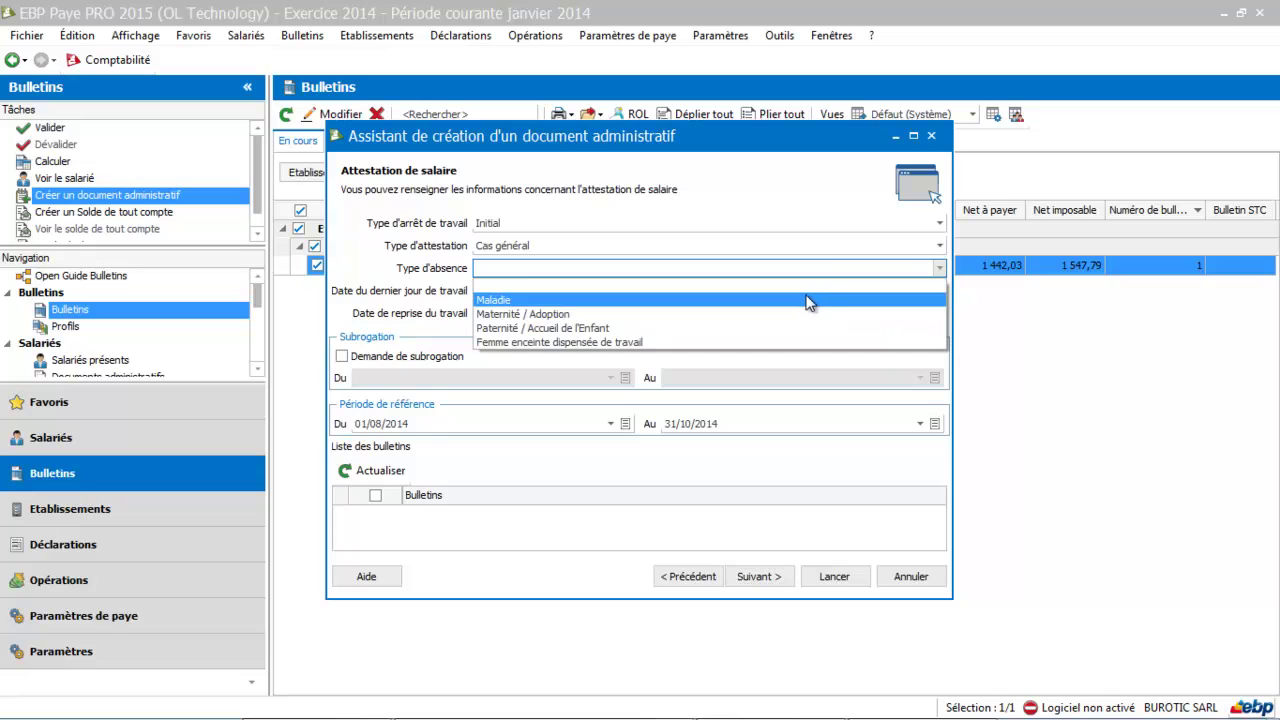
left_click(812, 300)
left_click(939, 291)
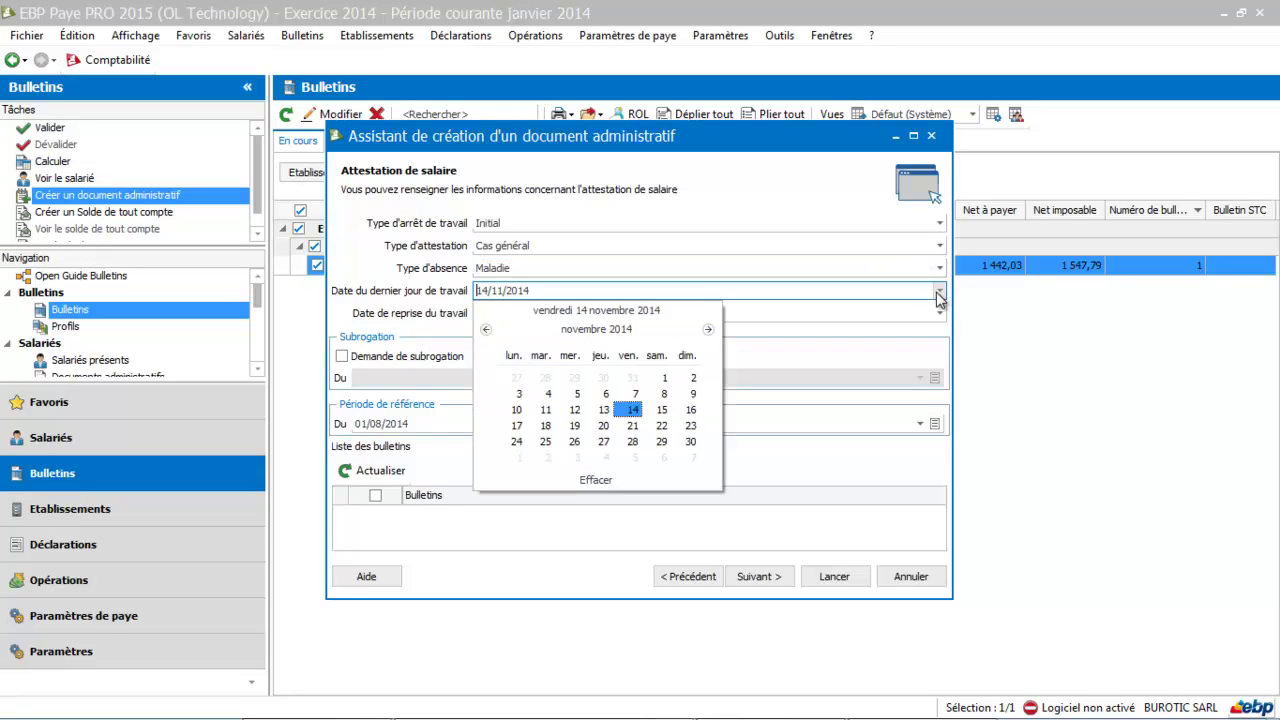
left_click(940, 293)
left_click(939, 291)
left_click(590, 329)
left_click(512, 372)
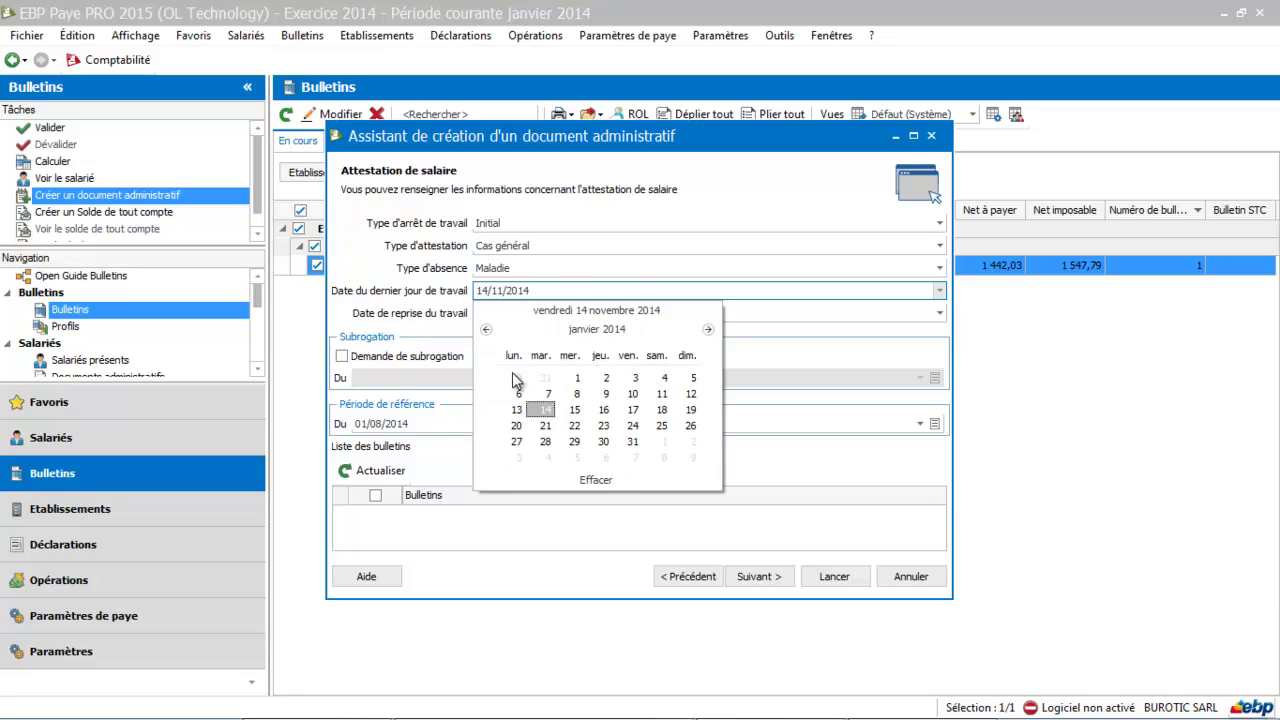
left_click(514, 423)
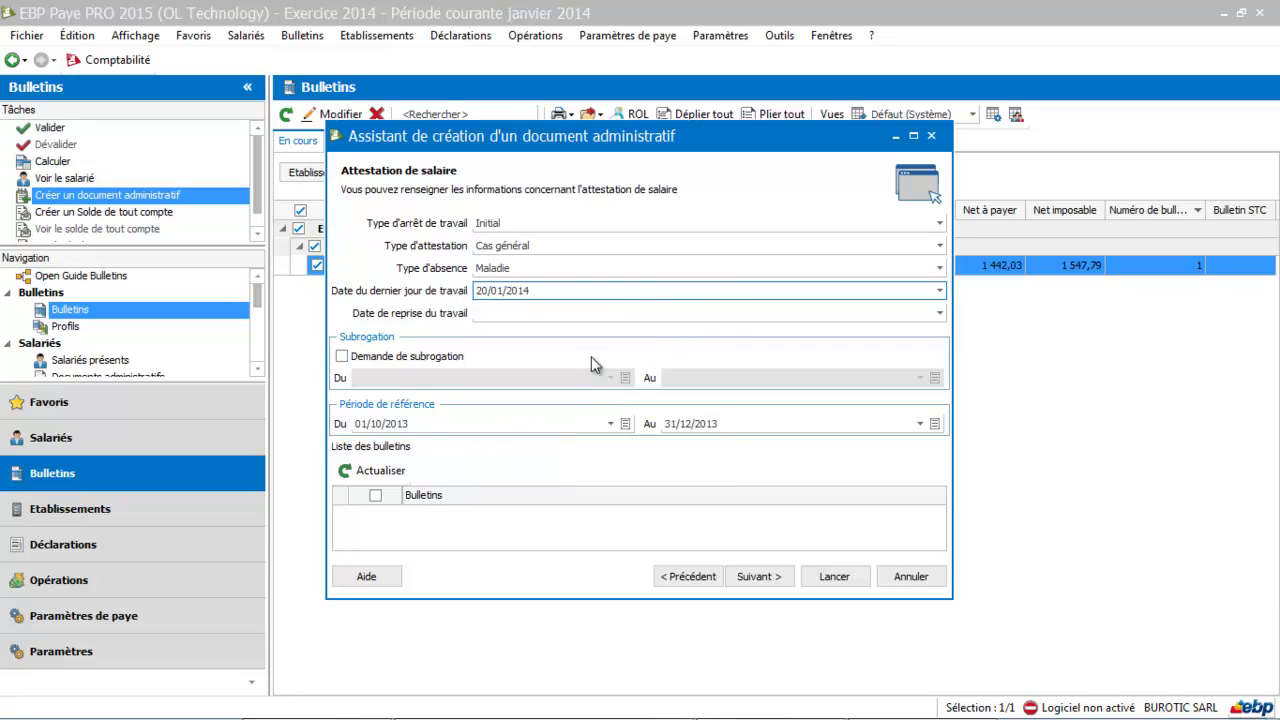
Step: Set the return-to-work date on the salary certificate to 23/01/2014
left_click(940, 314)
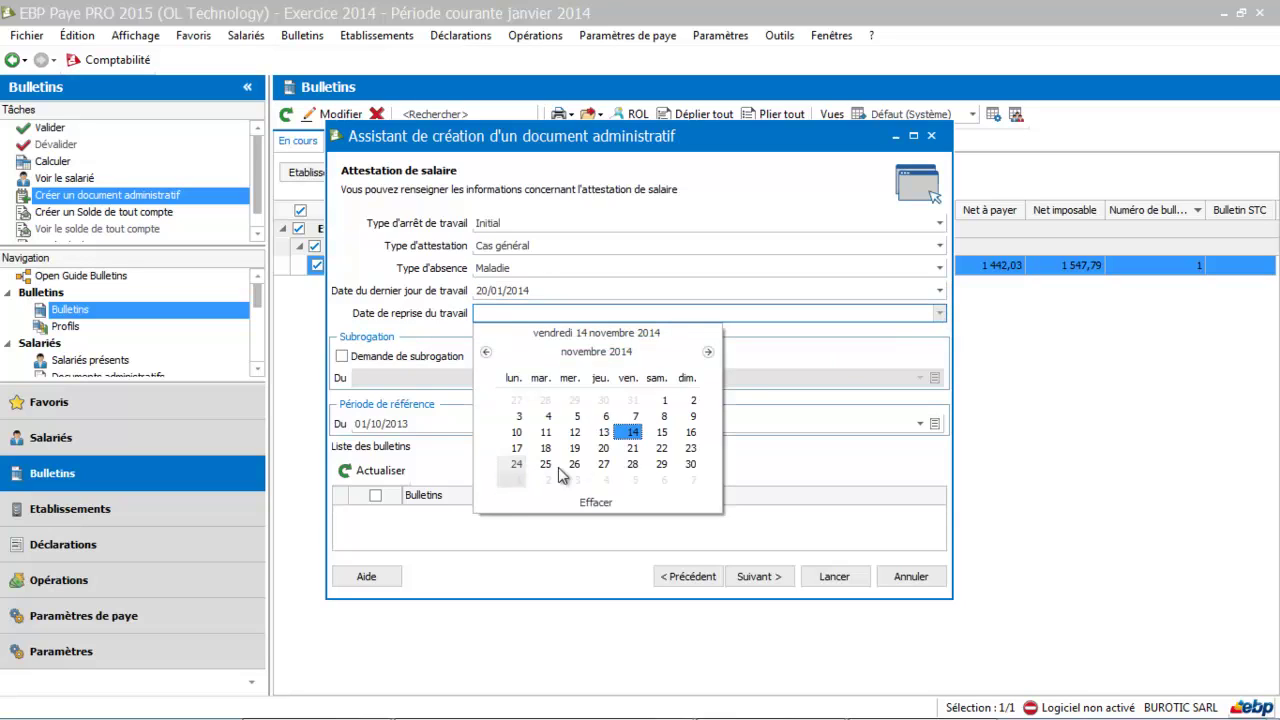
left_click(579, 355)
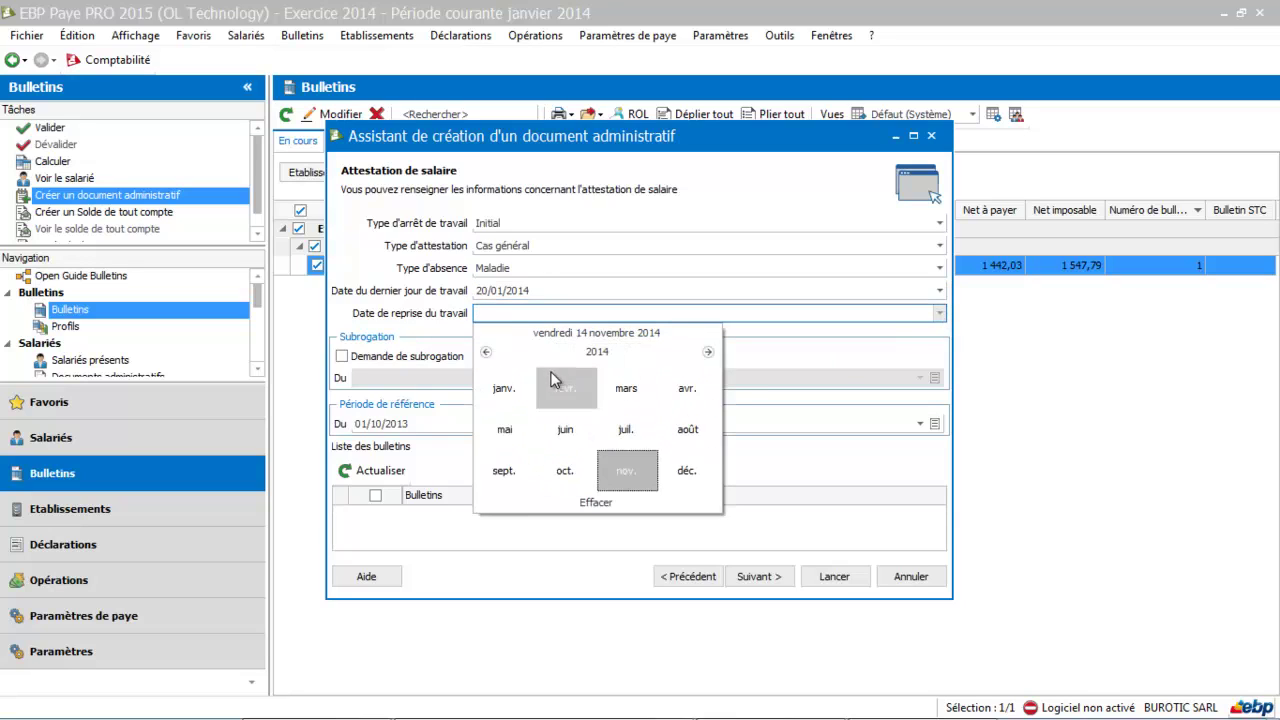
left_click(514, 384)
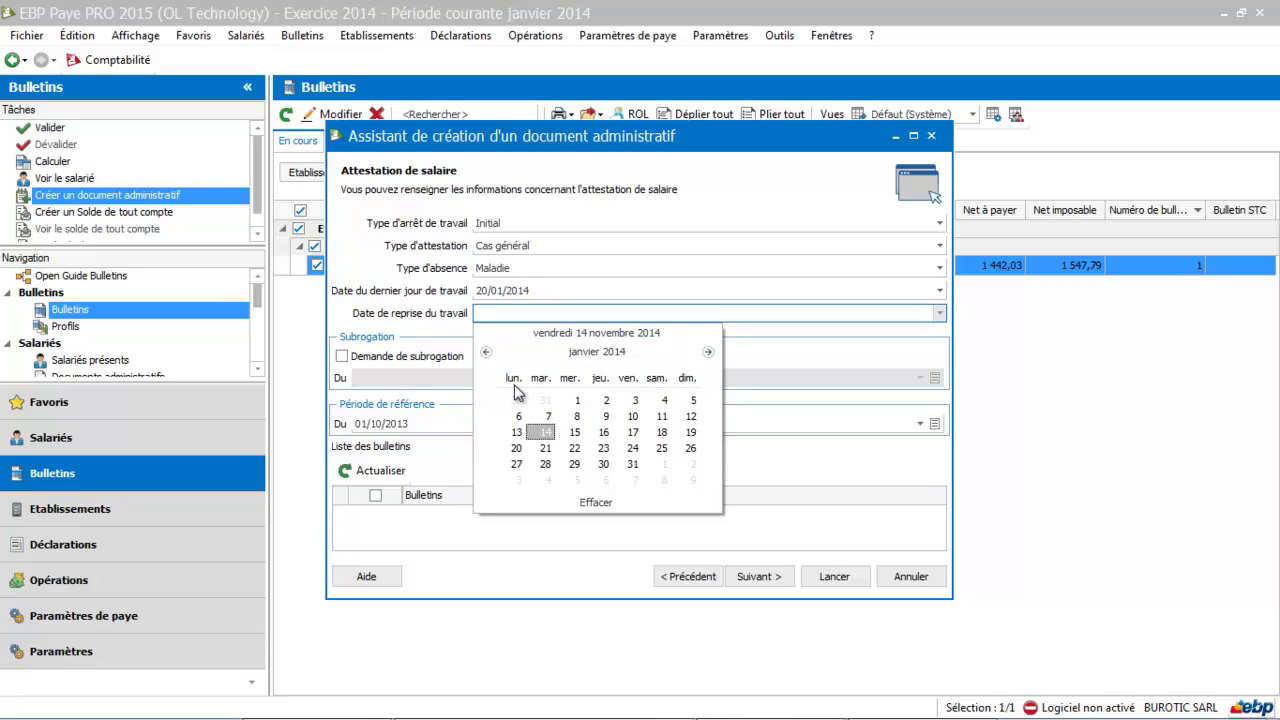
left_click(604, 464)
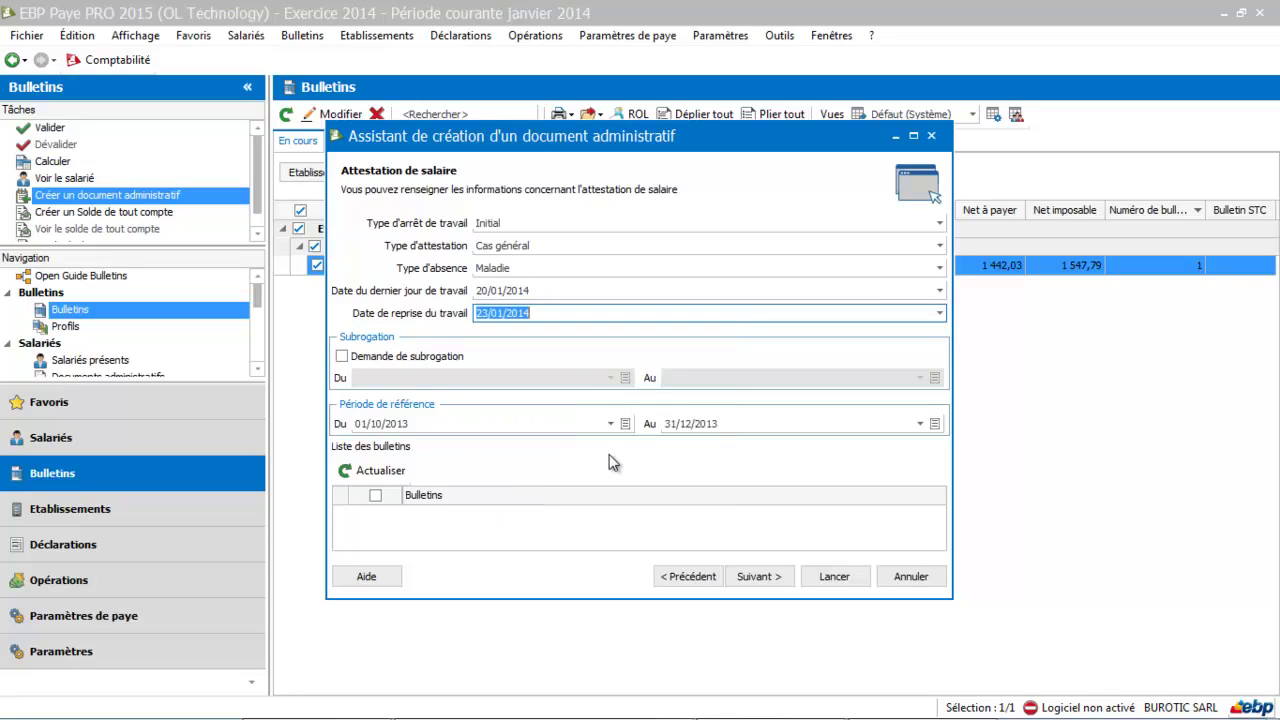
Step: Generate the salary certificate and close the document creation assistant when it finishes
left_click(766, 580)
left_click(831, 574)
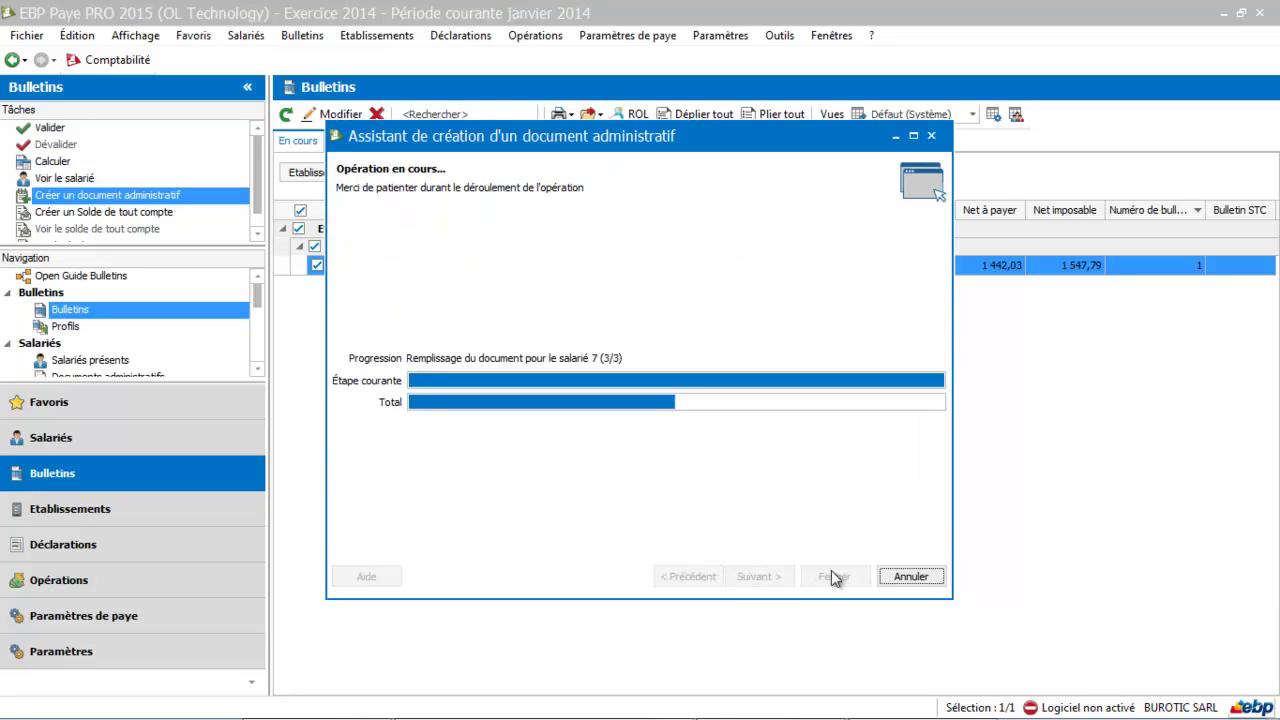
left_click(833, 577)
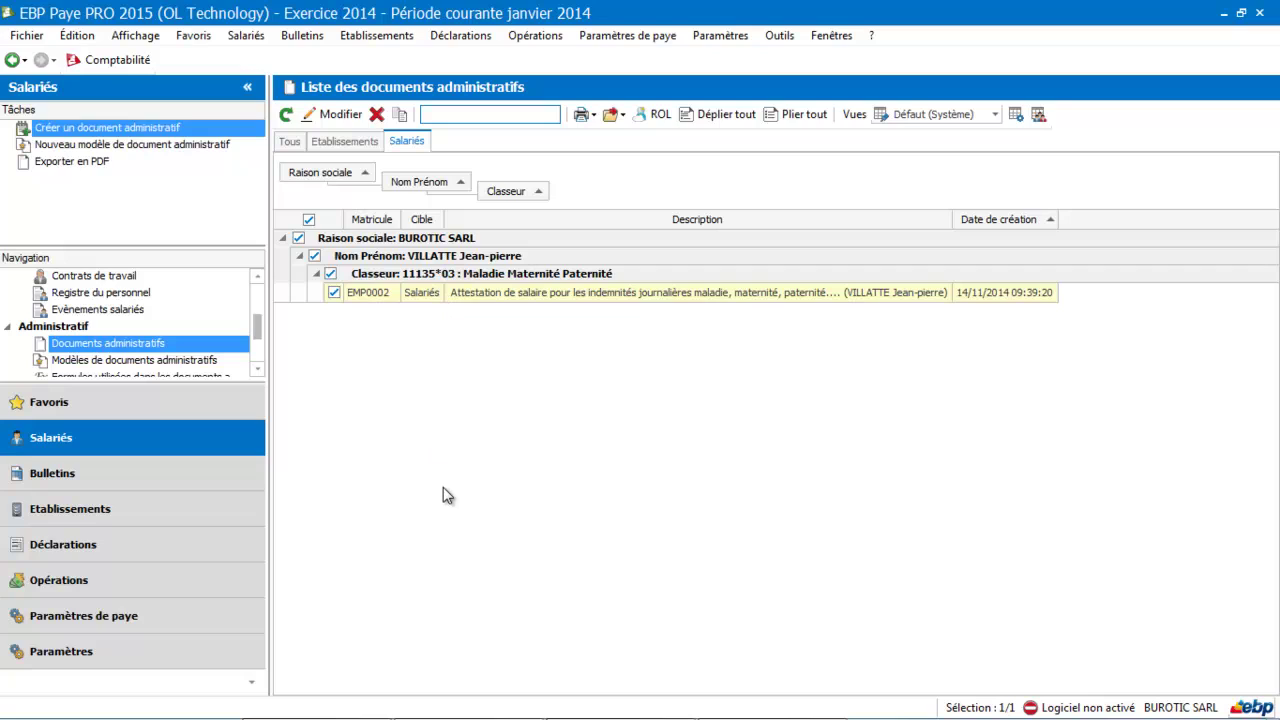
Step: Open the PDF export of the employee's salary certificate, review the completed form, and close it
left_click(378, 434)
left_click(85, 170)
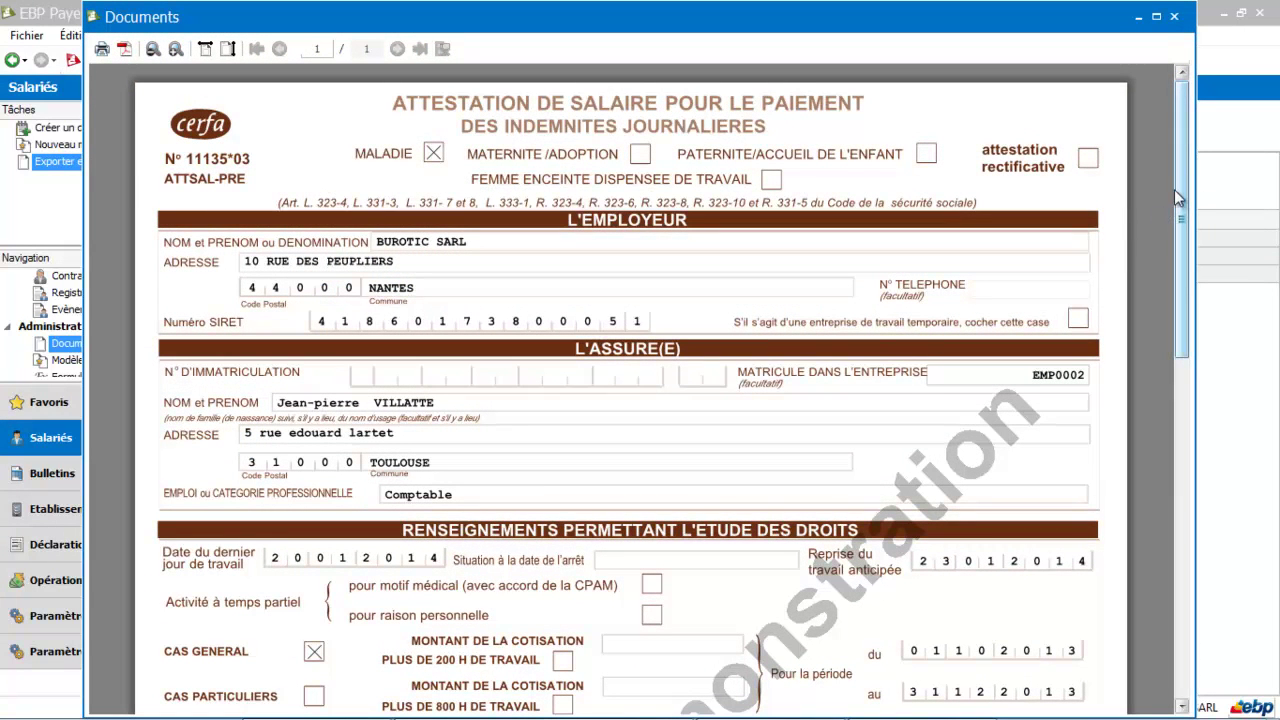
left_click_drag(1174, 189, 1184, 95)
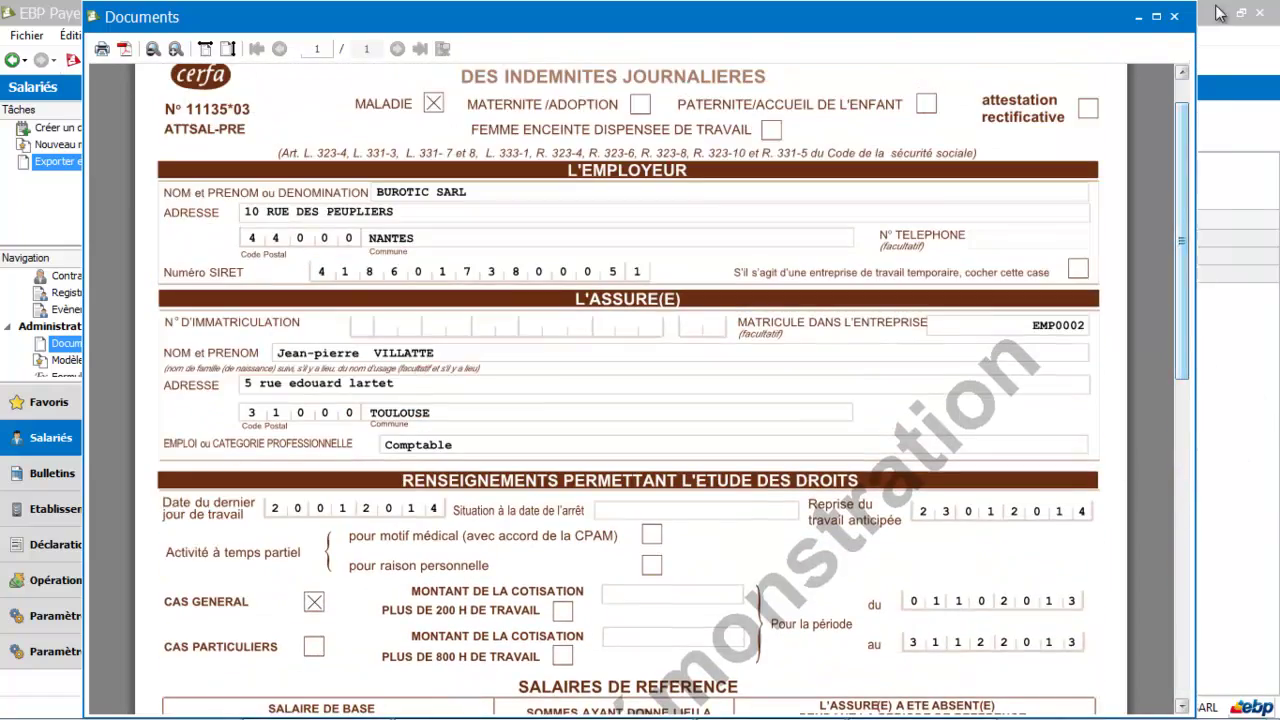
left_click(1175, 18)
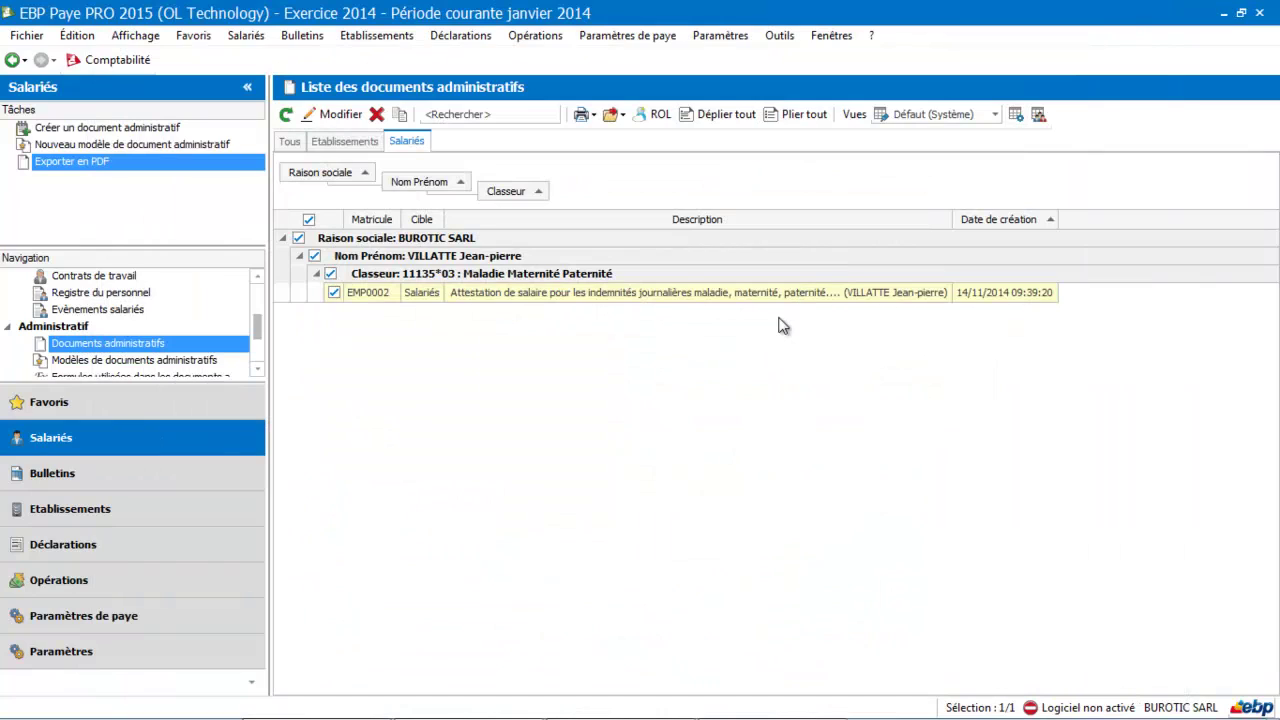